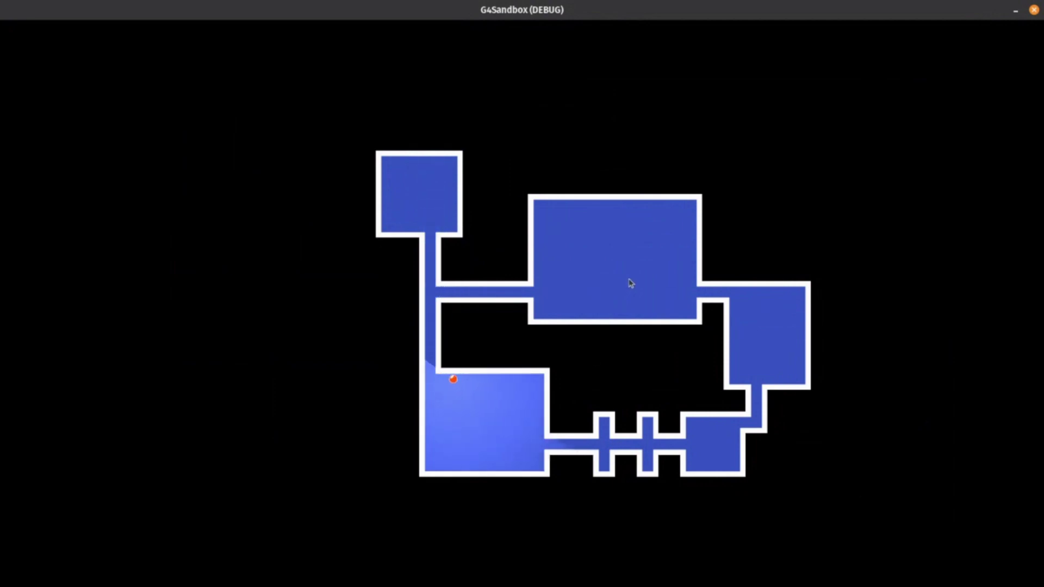
Block the horizontal corridor between the vertical shaft and the large room with a wall, reopen it, and repeat once.
left_click(496, 292)
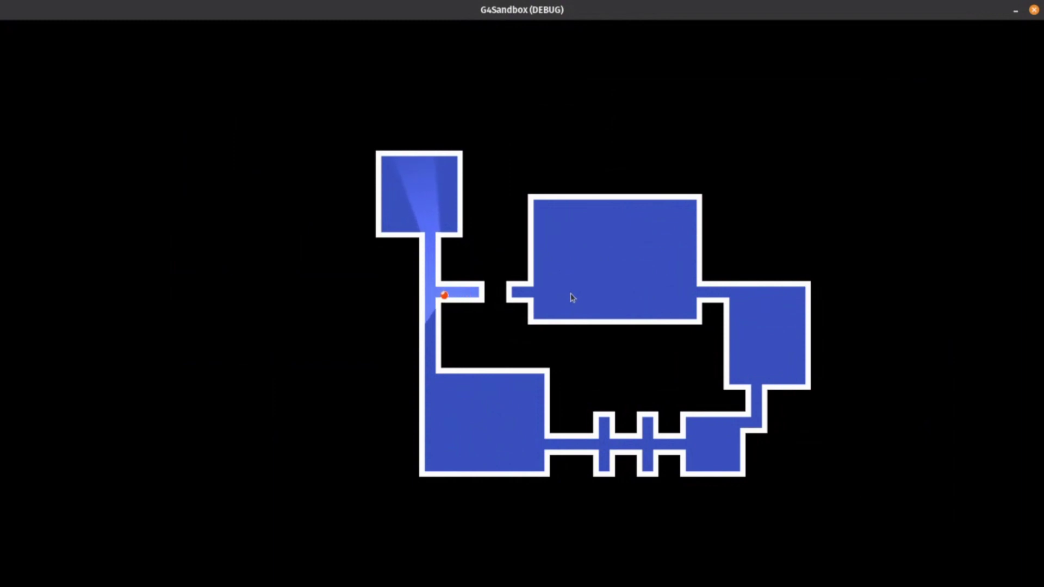
left_click(497, 297)
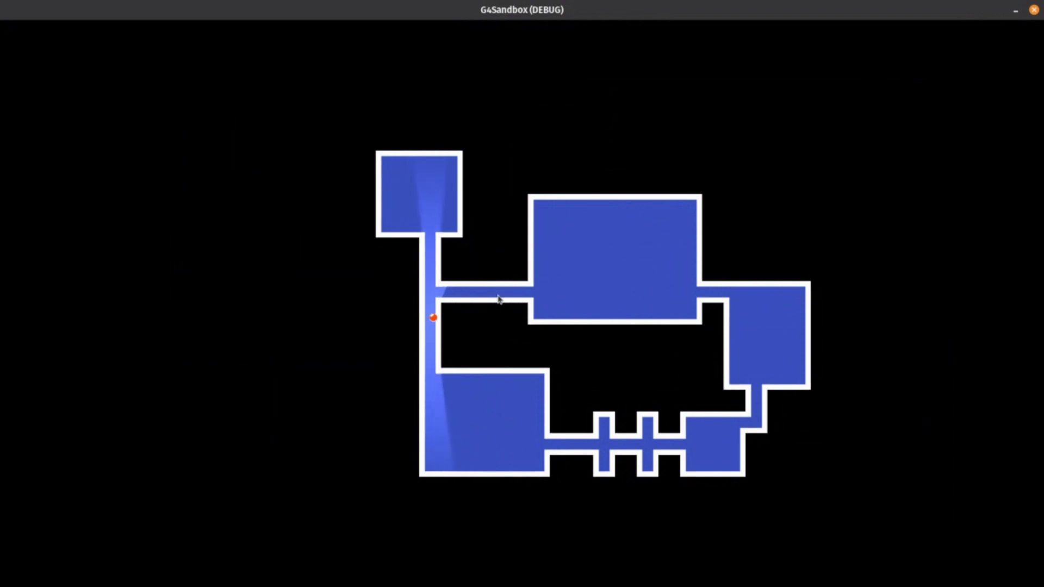
left_click(496, 297)
left_click(496, 297)
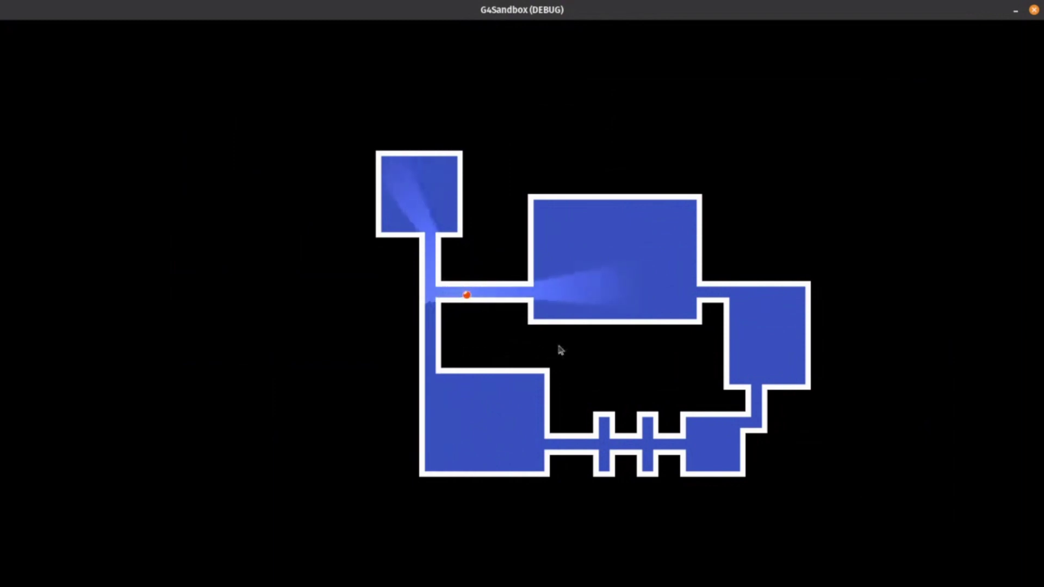
Wall off the large room's west corridor and the vertical shaft above the lower-left room, and open two cells diagonally up from that room.
left_click(517, 293)
left_click(440, 355)
left_click(451, 359)
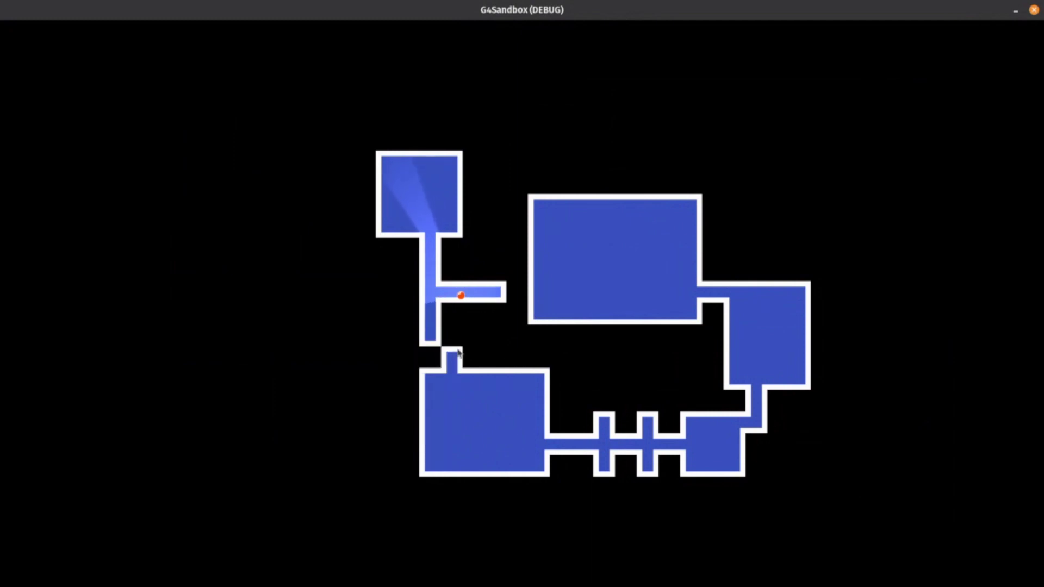
left_click(471, 335)
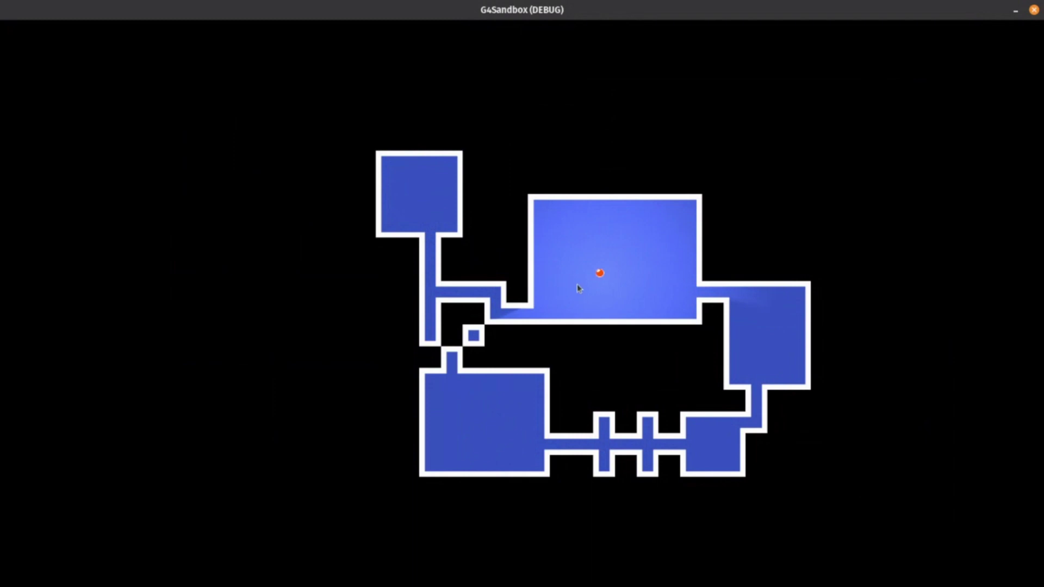
Place wall blocks inside the large room, four around its middle and one along its lower edge.
left_click(577, 280)
left_click(578, 254)
left_click(612, 234)
left_click(662, 273)
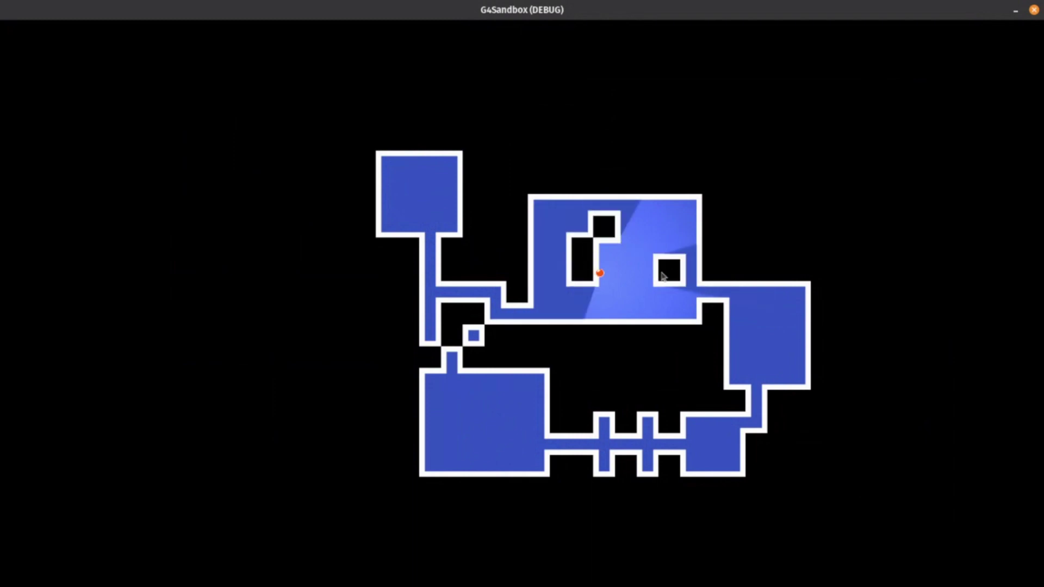
left_click(595, 317)
Wall off the large room's east exit and the narrow passage below the right-hand room.
left_click(677, 300)
left_click(695, 293)
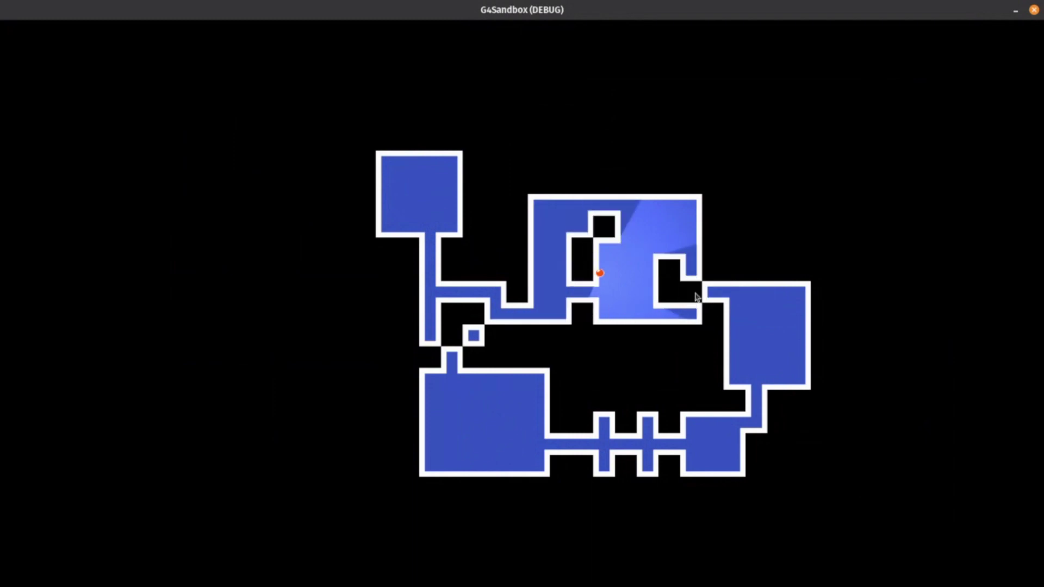
left_click(759, 410)
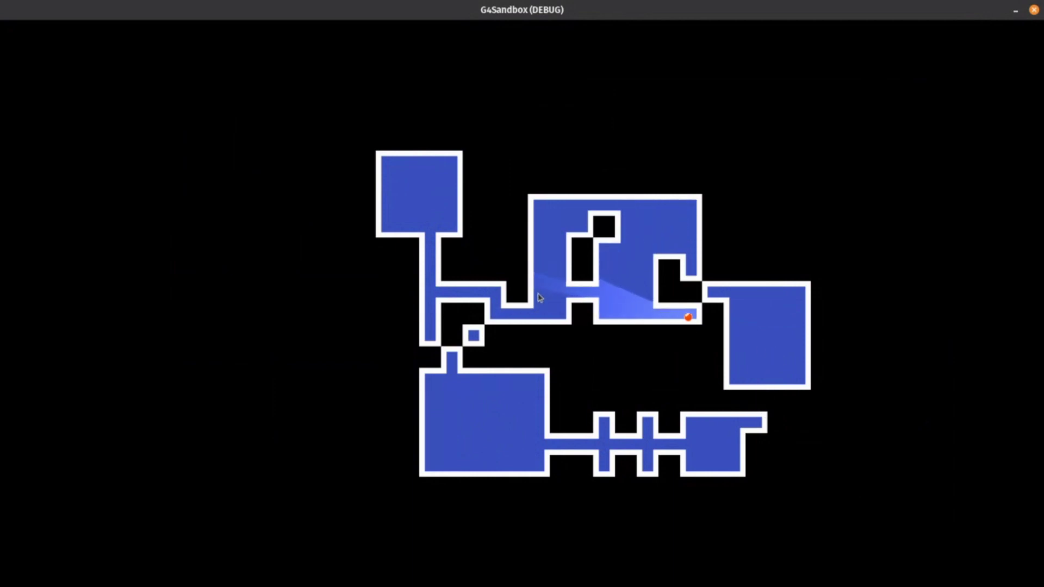
Open passages joining the large room's lower edge to the right-hand room and to the lower-left room.
left_click(716, 318)
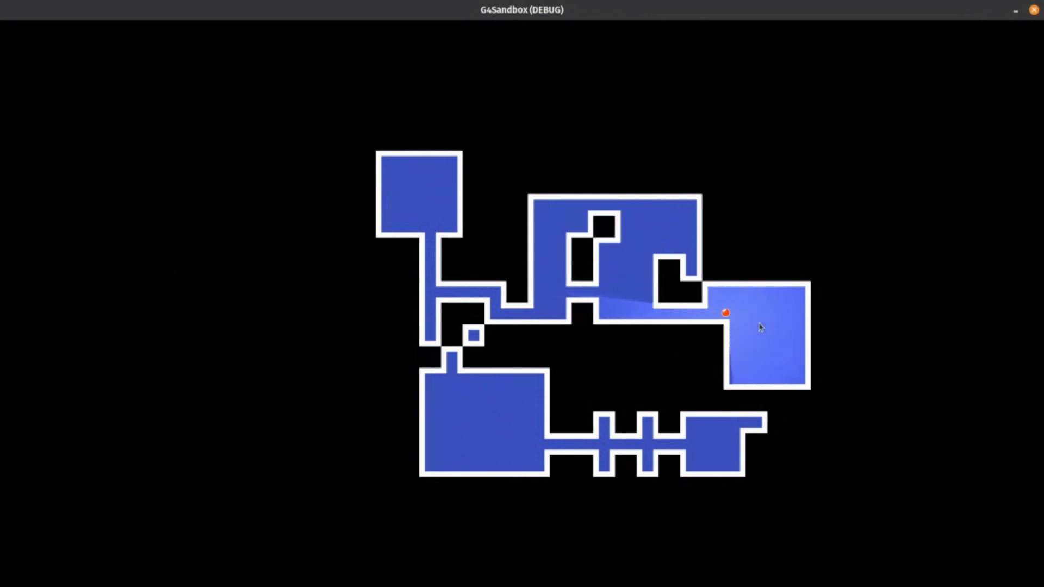
left_click(539, 341)
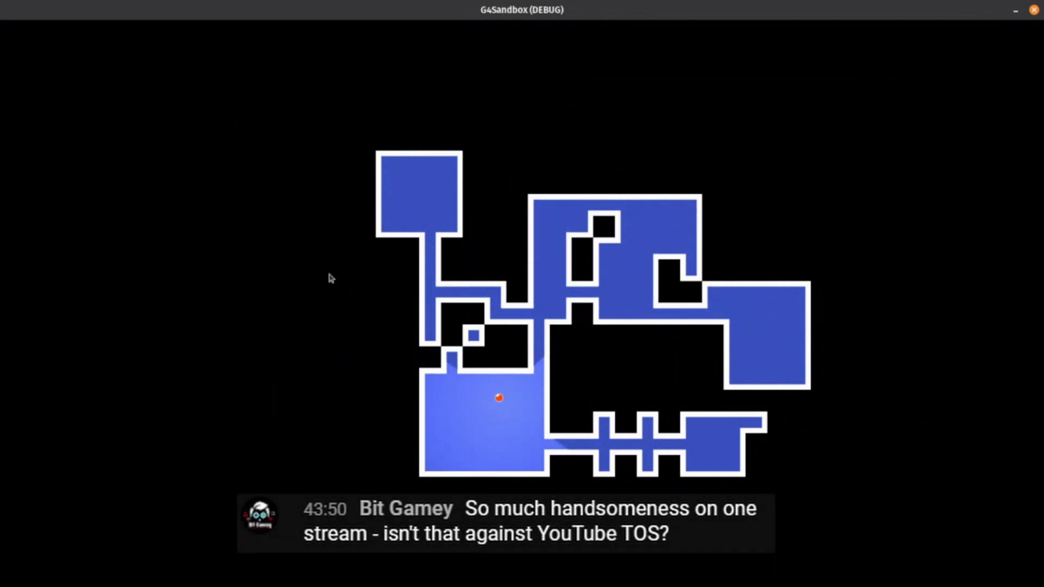
Carve the word "Hi" into the empty space west of the map, keeping both legs of the H level.
left_click_drag(157, 168, 153, 294)
right_click(151, 230)
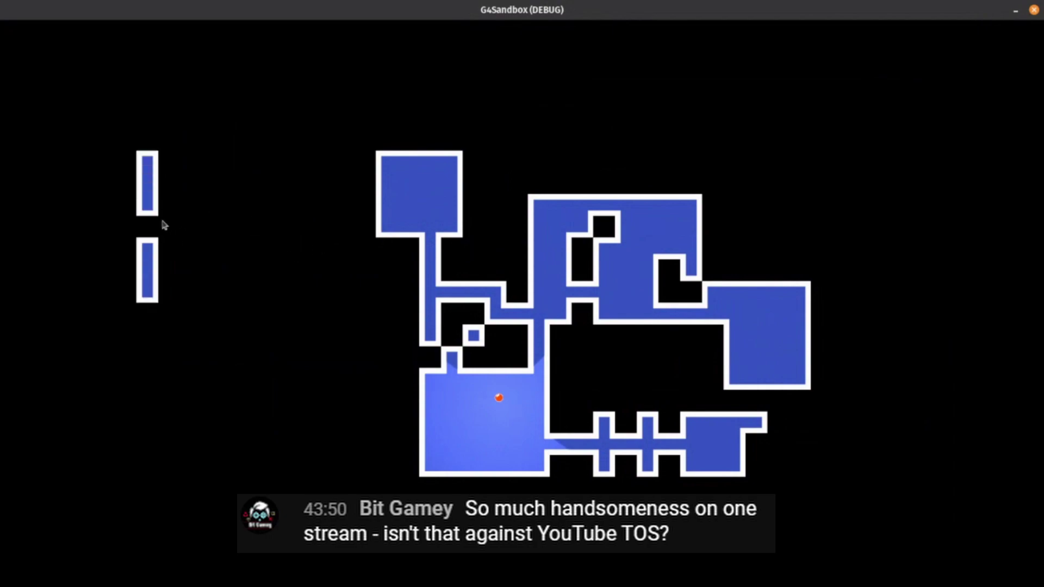
left_click_drag(168, 224, 217, 228)
left_click_drag(220, 146, 214, 305)
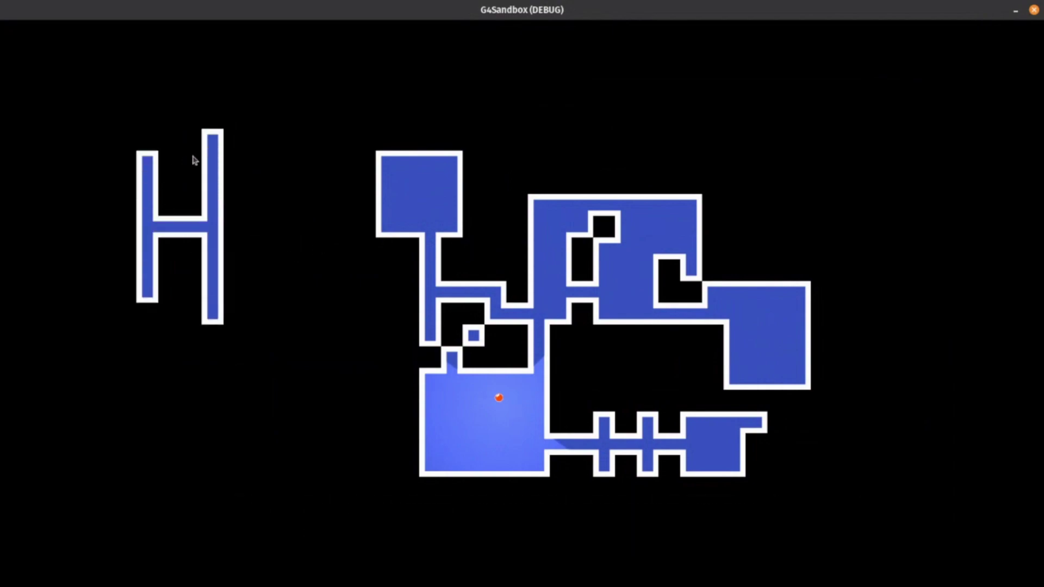
right_click(213, 141)
right_click(213, 316)
left_click_drag(277, 255, 277, 318)
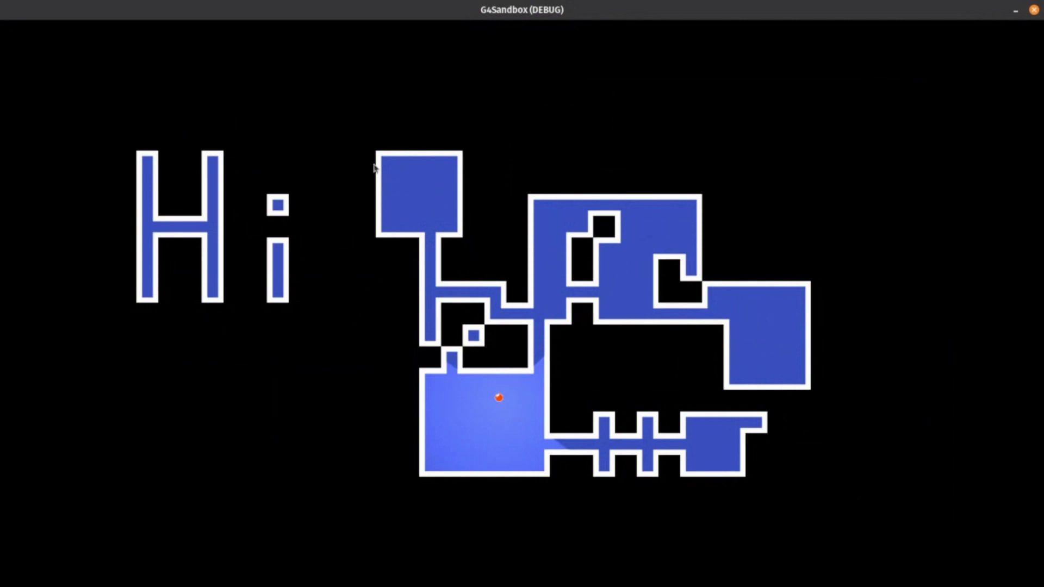
Carve corridors linking the lower-left room to the H's left leg and the H's right leg to the upper-left room.
left_click(420, 391)
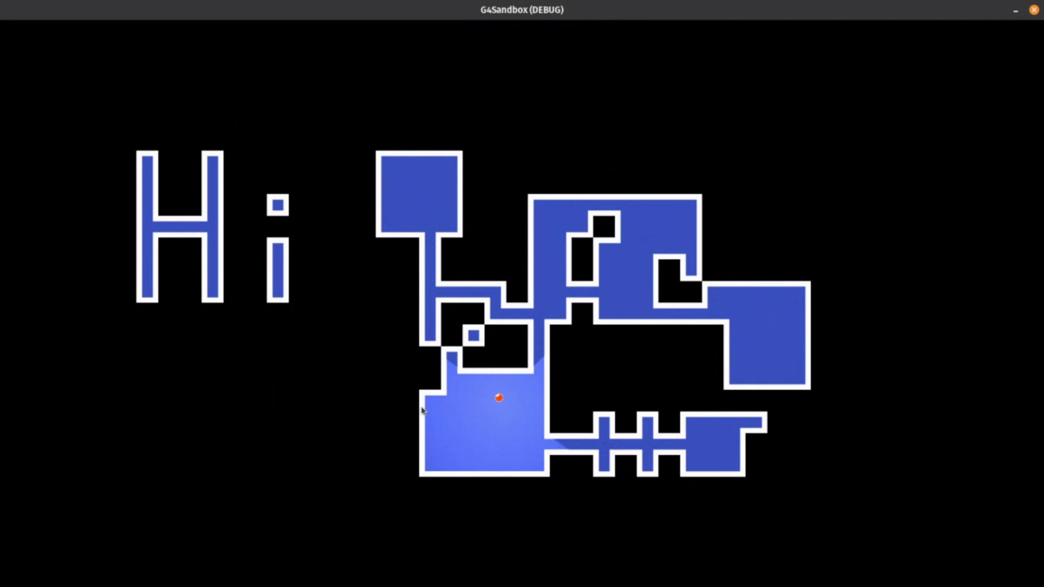
left_click_drag(407, 402, 259, 400)
left_click_drag(165, 400, 147, 307)
left_click_drag(228, 209, 377, 211)
left_click(361, 407)
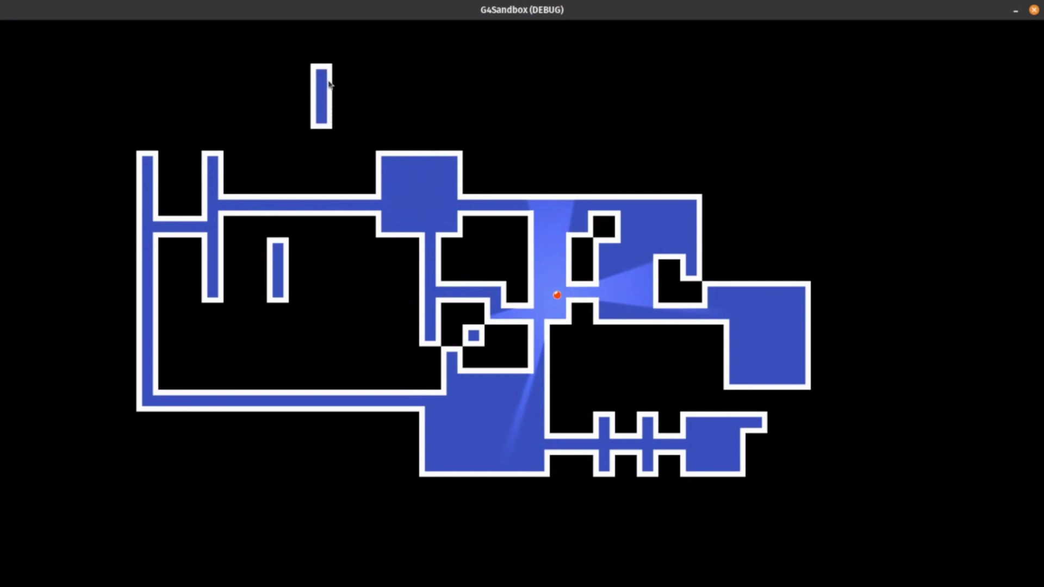
Carve irregular open areas above the upper-left and large rooms, and place two wall blocks side by side above the large room.
left_click_drag(329, 87, 424, 65)
mouse_move(411, 124)
left_mouse_down()
mouse_move(654, 159)
mouse_move(520, 122)
mouse_move(602, 173)
mouse_move(548, 152)
mouse_move(582, 147)
mouse_move(524, 179)
mouse_move(549, 181)
left_mouse_up()
key("w")
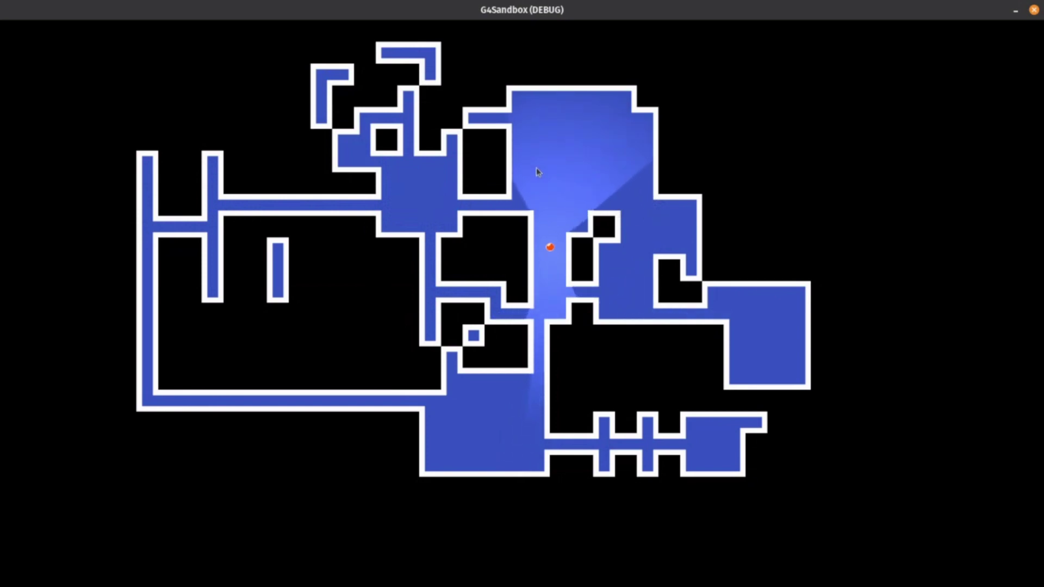
right_click(536, 168)
key("d")
right_click(579, 168)
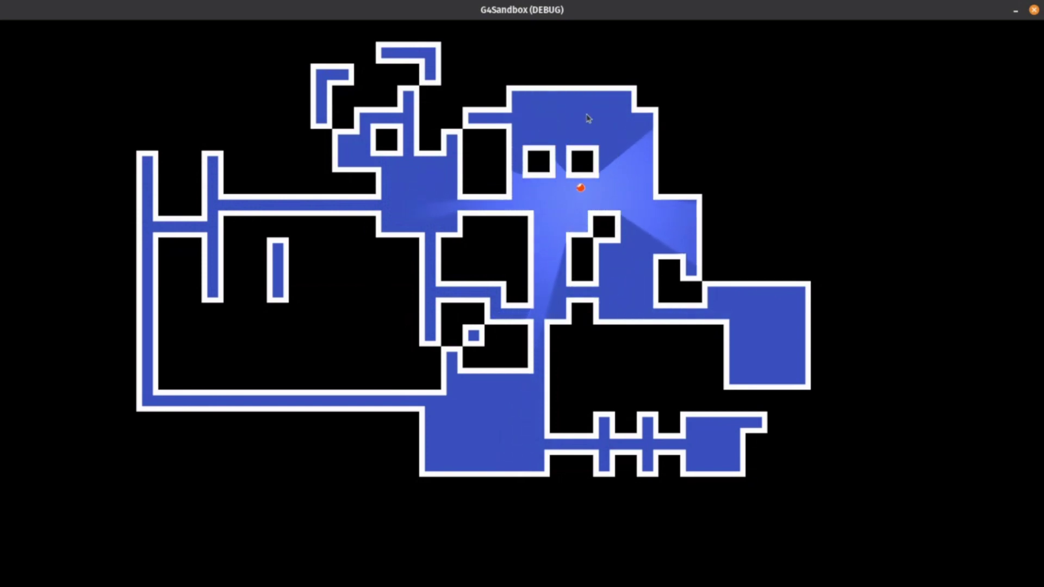
Steer the ball around the two new wall blocks and down through the large room into the right-hand room.
key("a")
key("w")
key("s")
key("d")
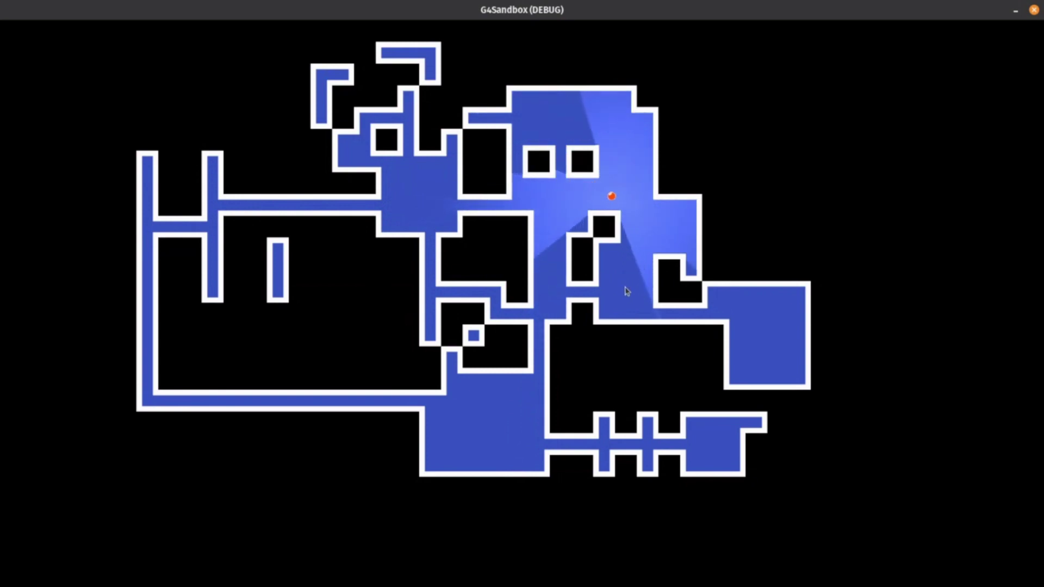
key("s")
key("d")
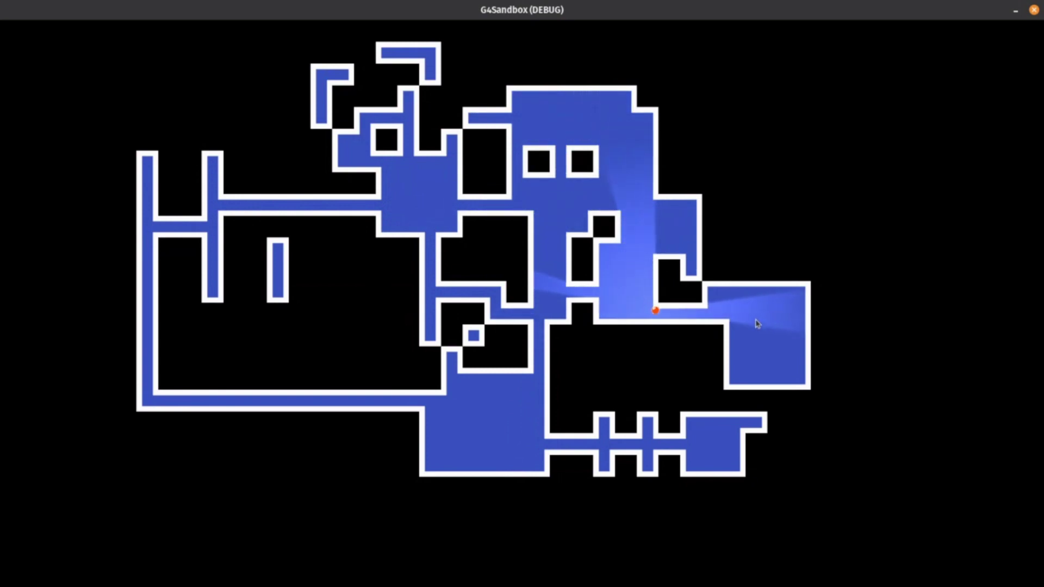
key("d")
Open a passage below the right-hand room and close the running game.
left_click(737, 403)
key("s")
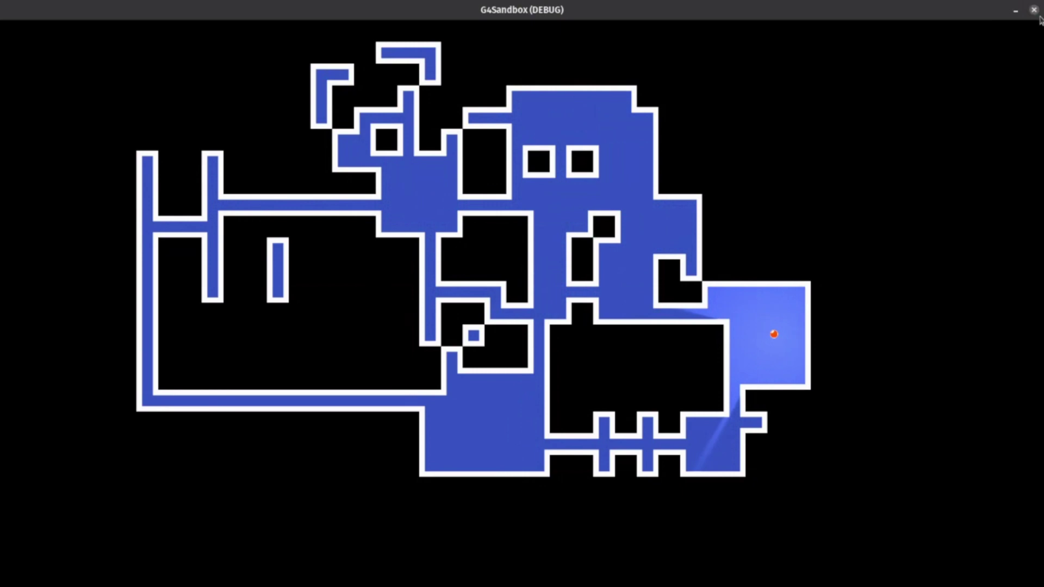
left_click(1033, 10)
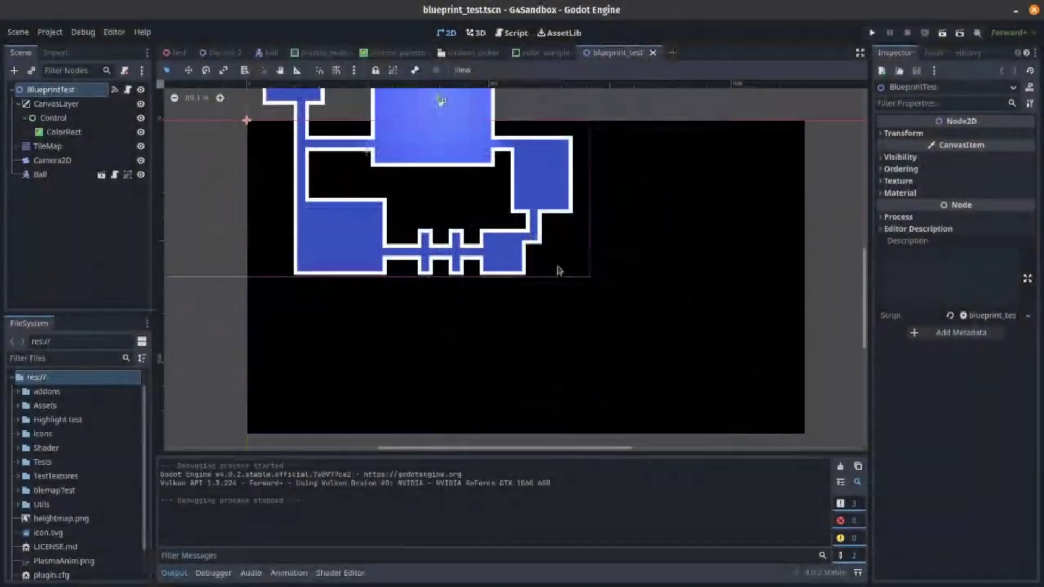
Show the TileMap's tile set in the enlarged TileSet editor and select the base tile at atlas coordinates 3, 1.
left_click(57, 147)
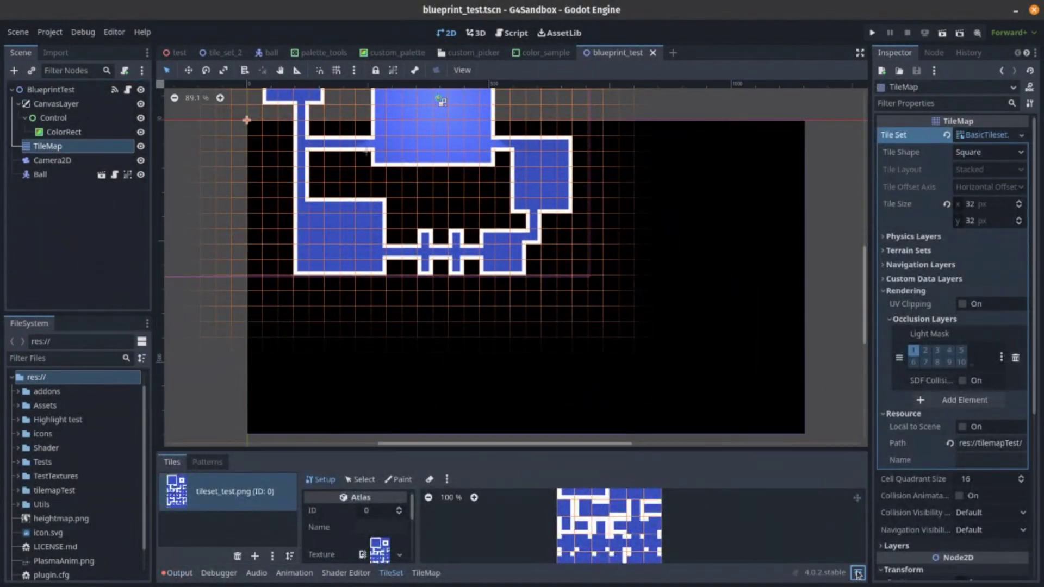
left_click(858, 573)
scroll(490, 245, "up", 5)
left_click(359, 73)
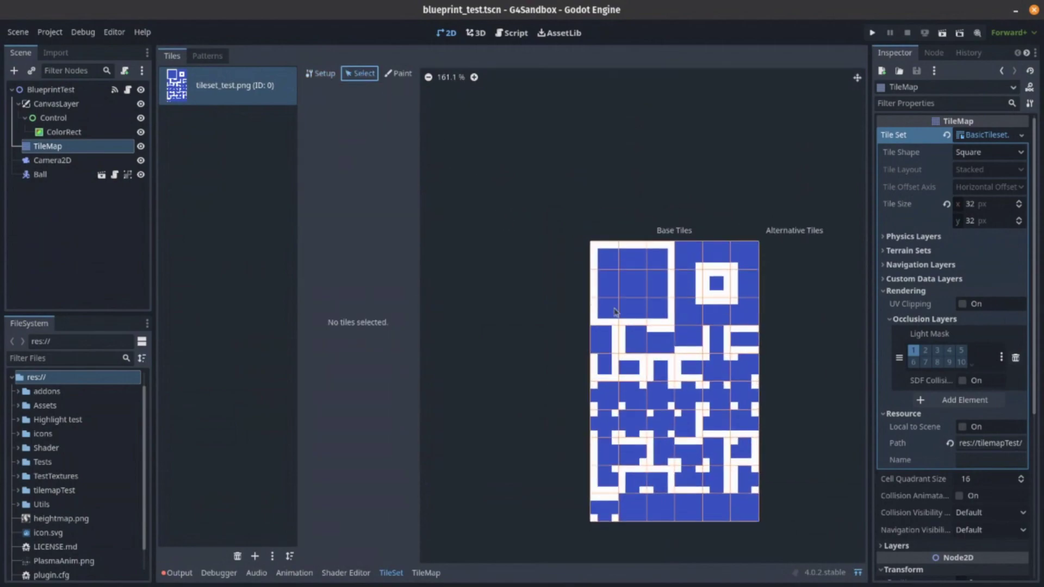
left_click(632, 250)
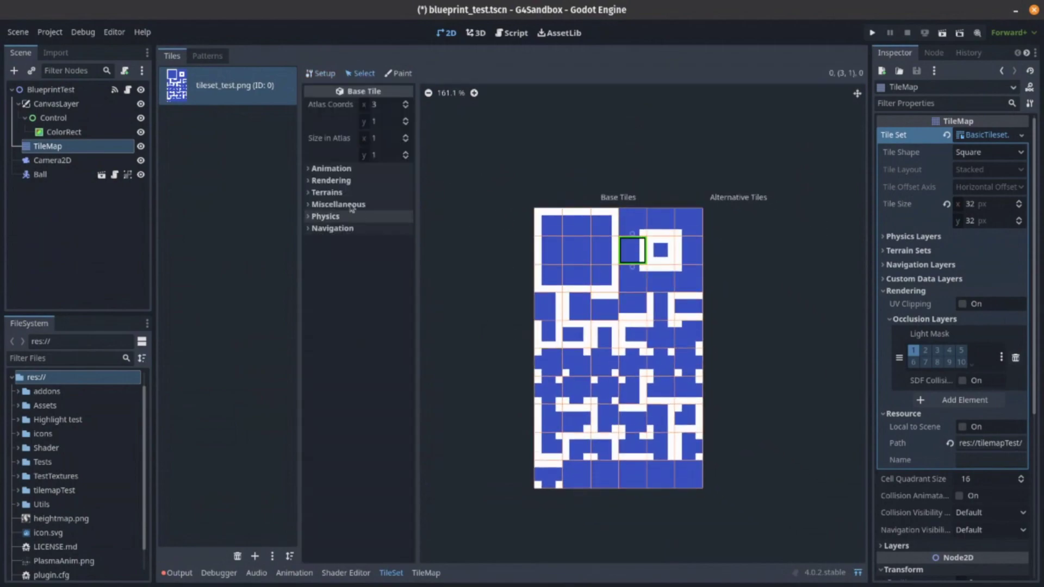
Examine the selected tile's Occlusion Layer 0 polygon, terrain peering bits, Physics Layer 0 polygon and Navigation Layer 0 polygon.
left_click(350, 181)
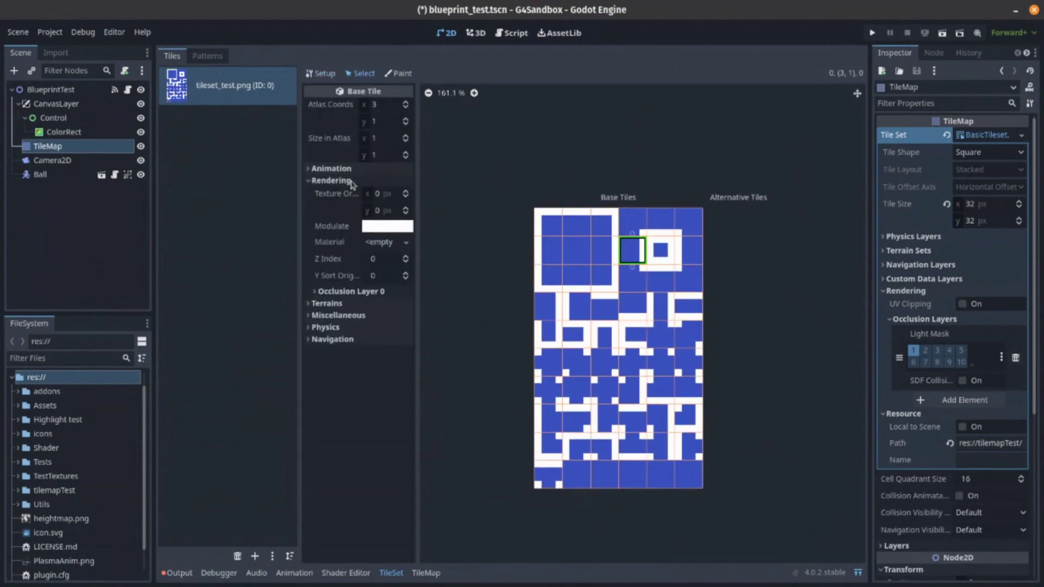
left_click(359, 291)
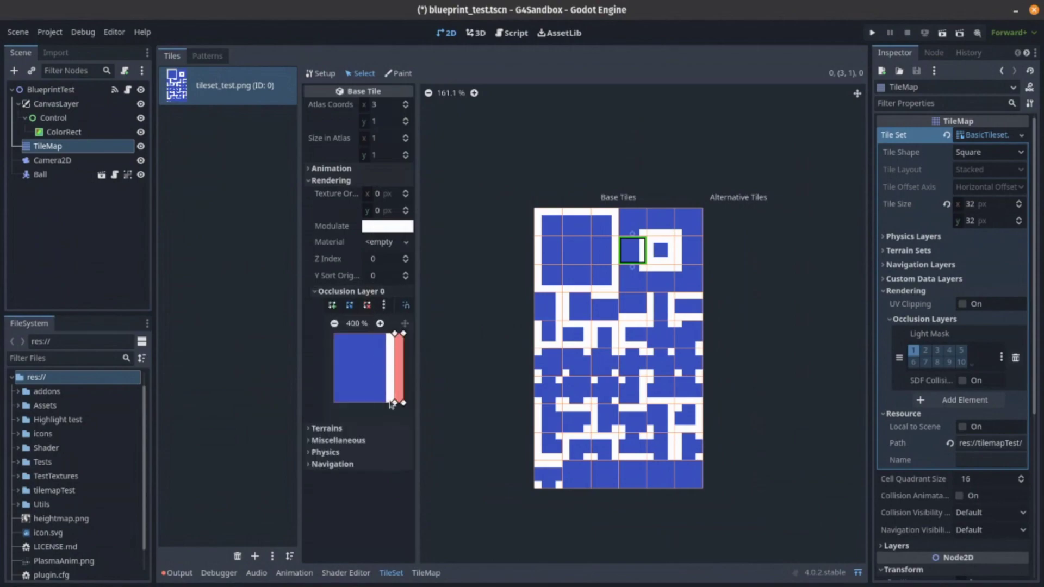
left_click(350, 430)
scroll(364, 463, "down", 3)
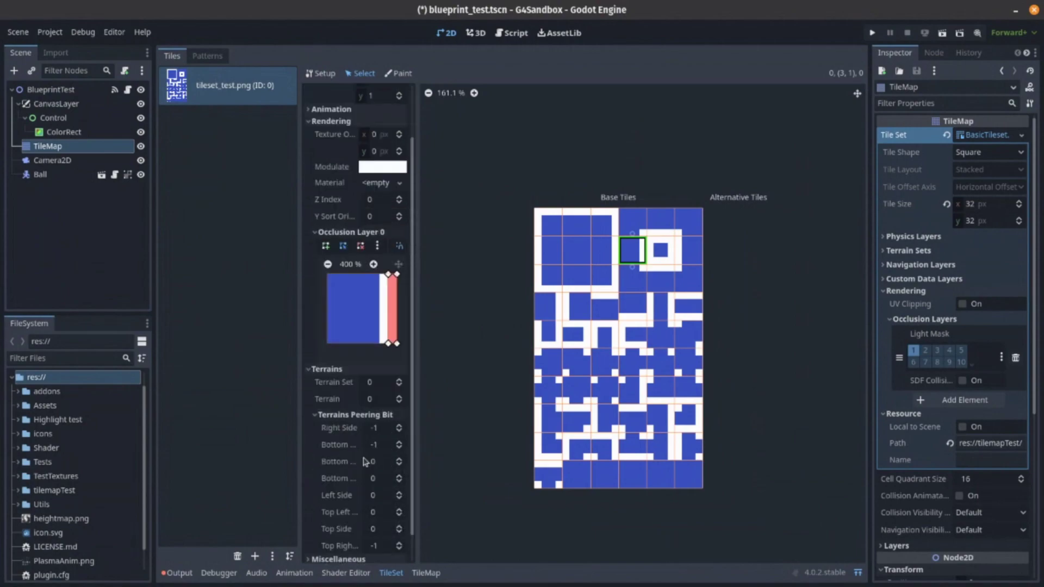
left_click(354, 543)
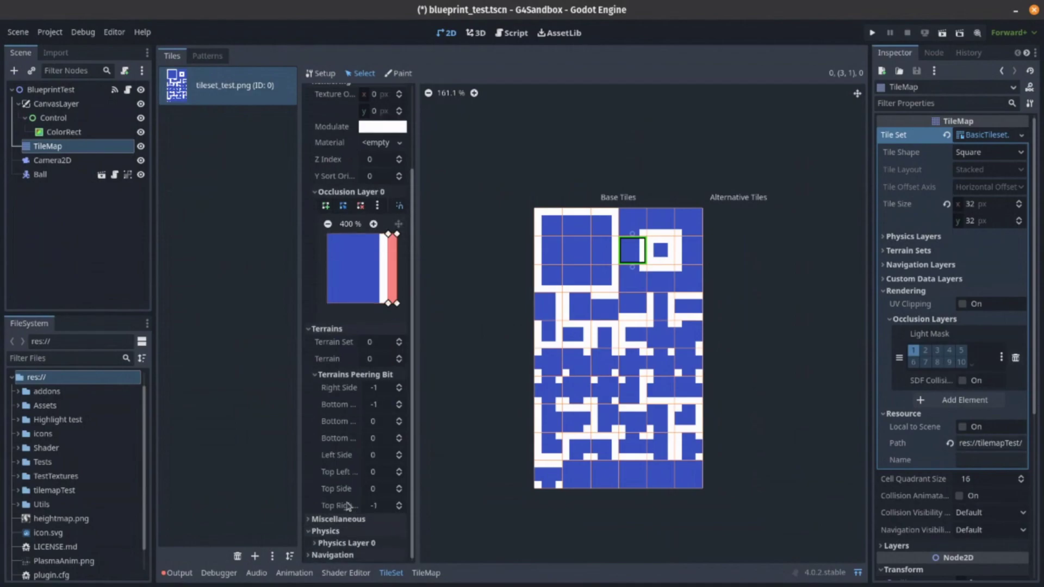
left_click(340, 543)
scroll(332, 512, "down", 5)
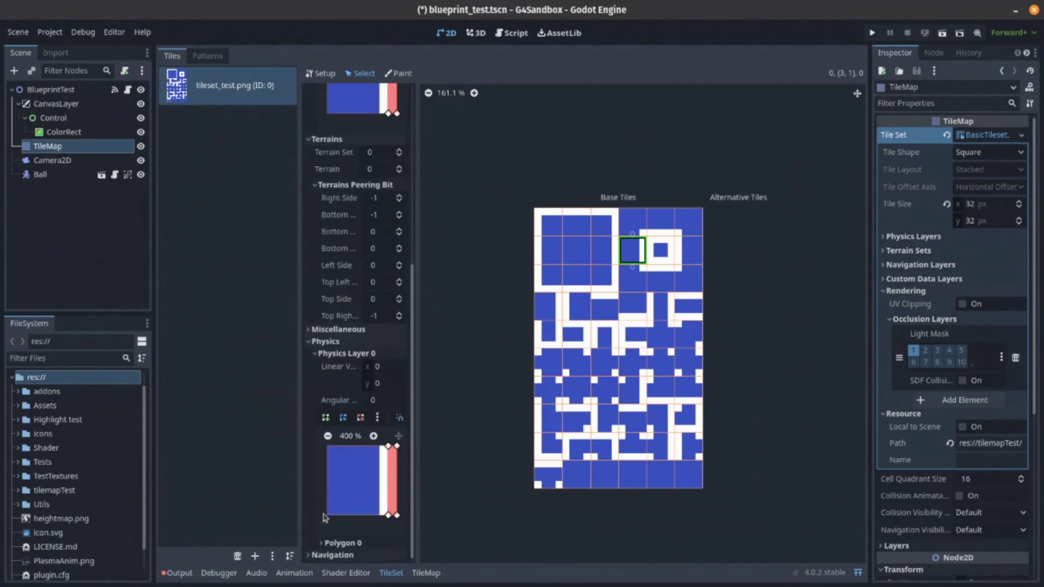
left_click(329, 555)
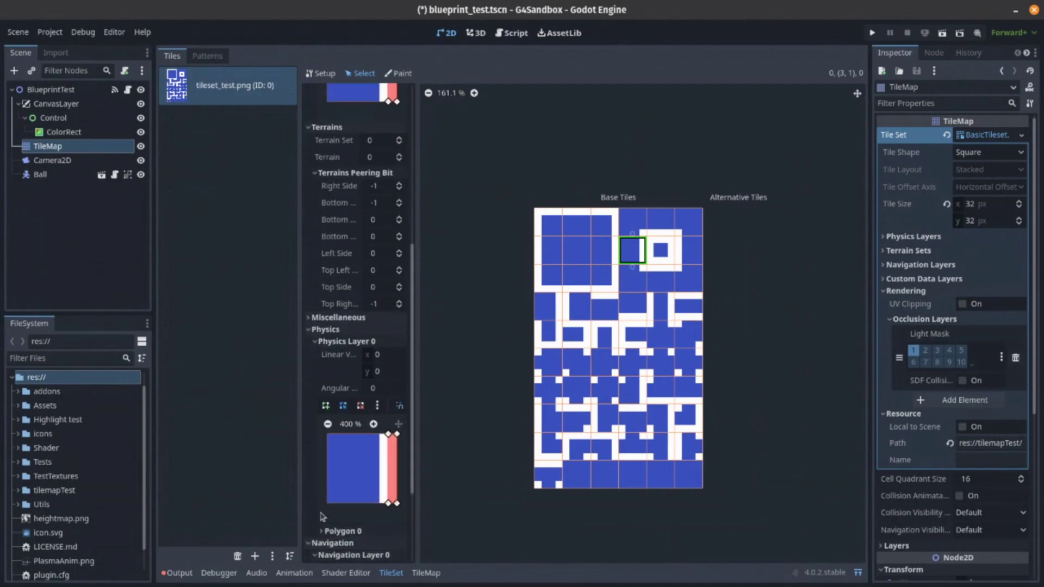
scroll(322, 515, "down", 3)
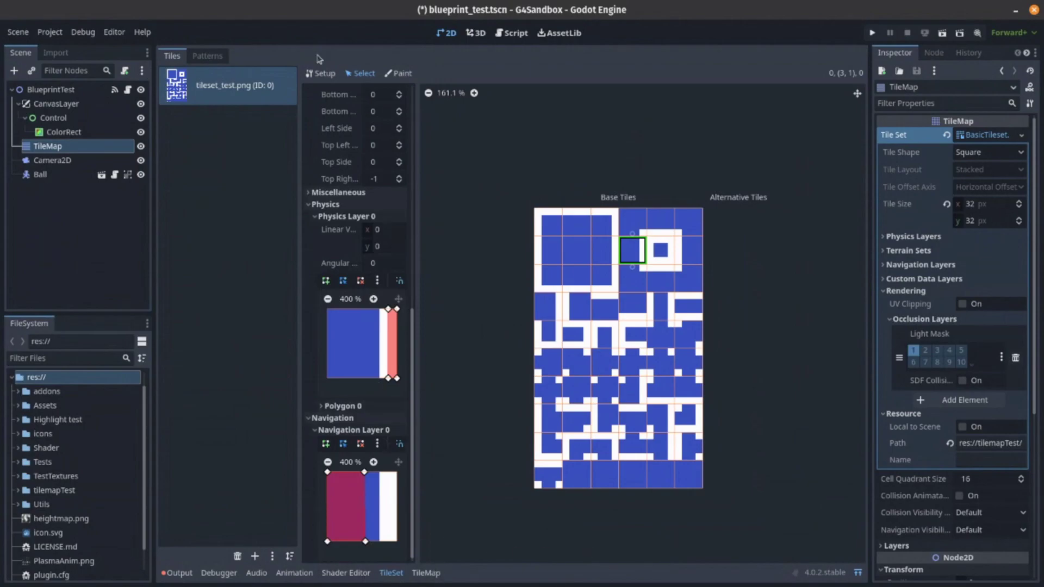
View the tile set's patterns and restore the TileSet editor to its normal size.
left_click(208, 57)
left_click(172, 56)
left_click(858, 575)
right_click(521, 306)
left_click(525, 347)
left_click(542, 347)
middle_click_drag(525, 344, 391, 128)
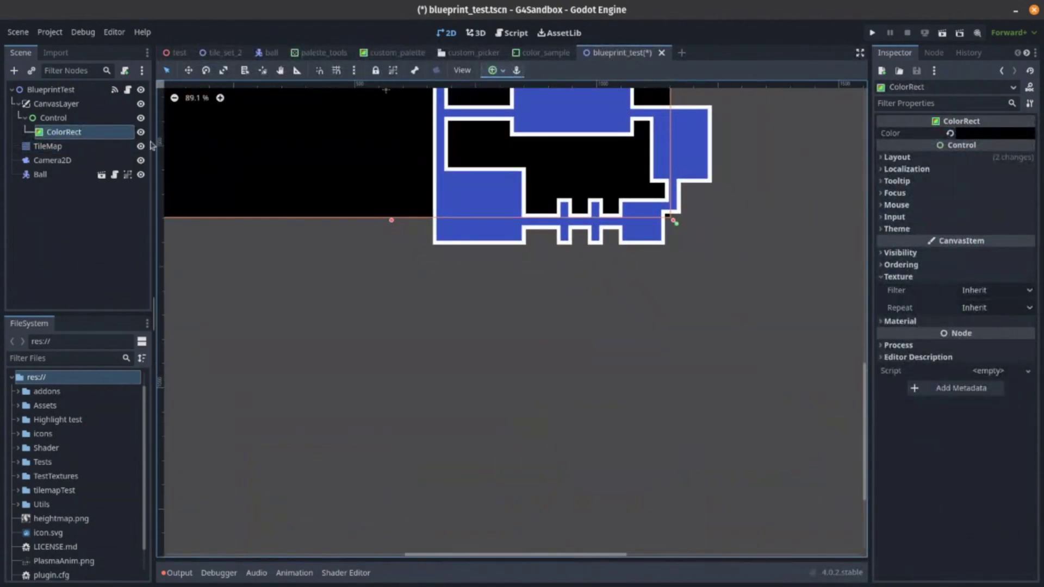
Paint four copies of the tile with white corners on the TileMap below the map, one cell apart in a two-by-two arrangement.
left_click(92, 147)
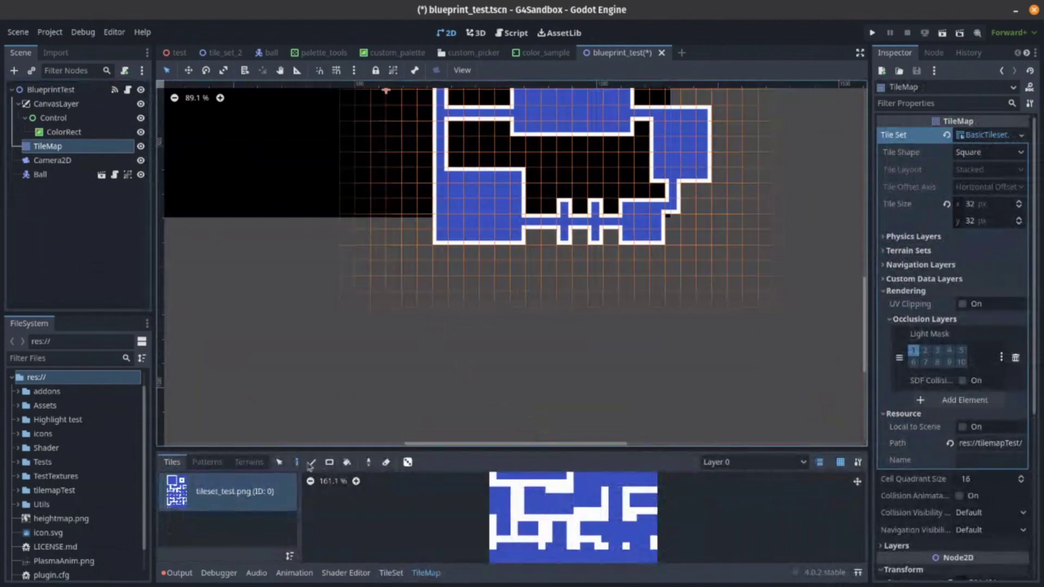
scroll(624, 514, "up", 3)
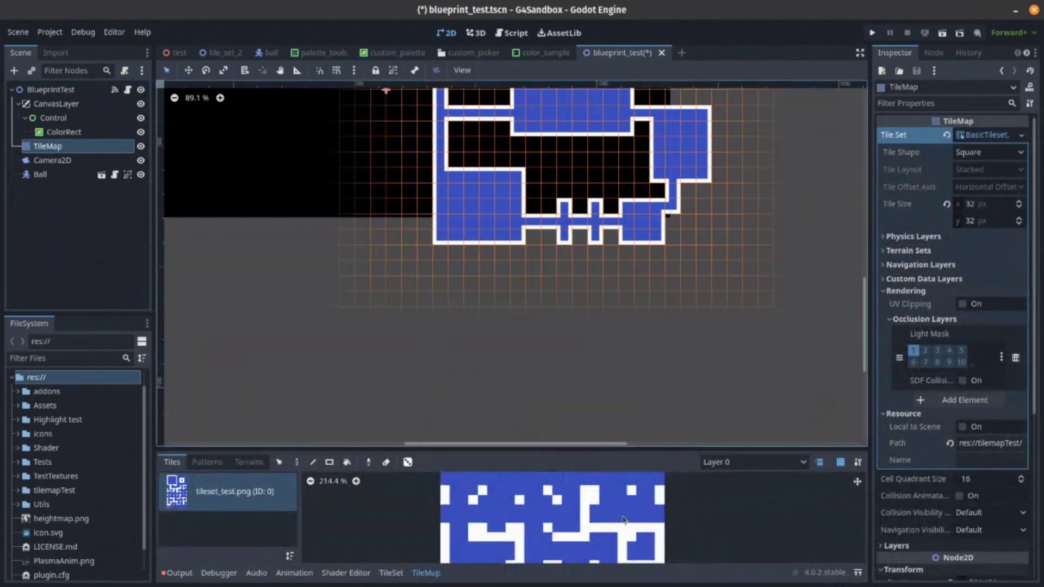
left_click(634, 488)
middle_click_drag(638, 260, 633, 317)
left_click(484, 373)
left_click(514, 373)
left_click(483, 403)
left_click(513, 405)
middle_click_drag(586, 403, 585, 360)
Select the four white-cornered tiles, shift them one cell up and one cell right, and store them twice as a TileMap pattern.
left_click(333, 465)
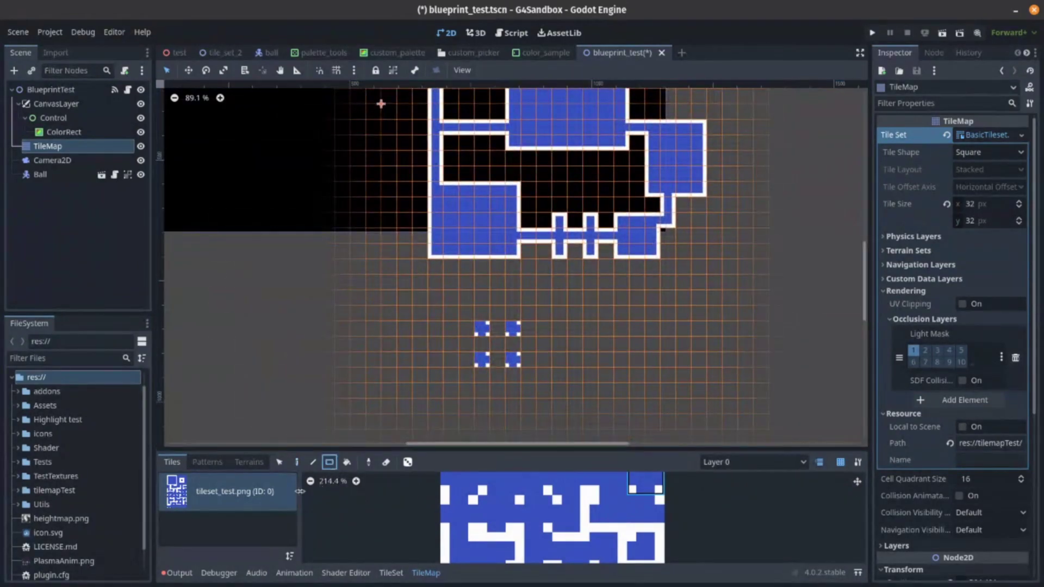
left_click(206, 462)
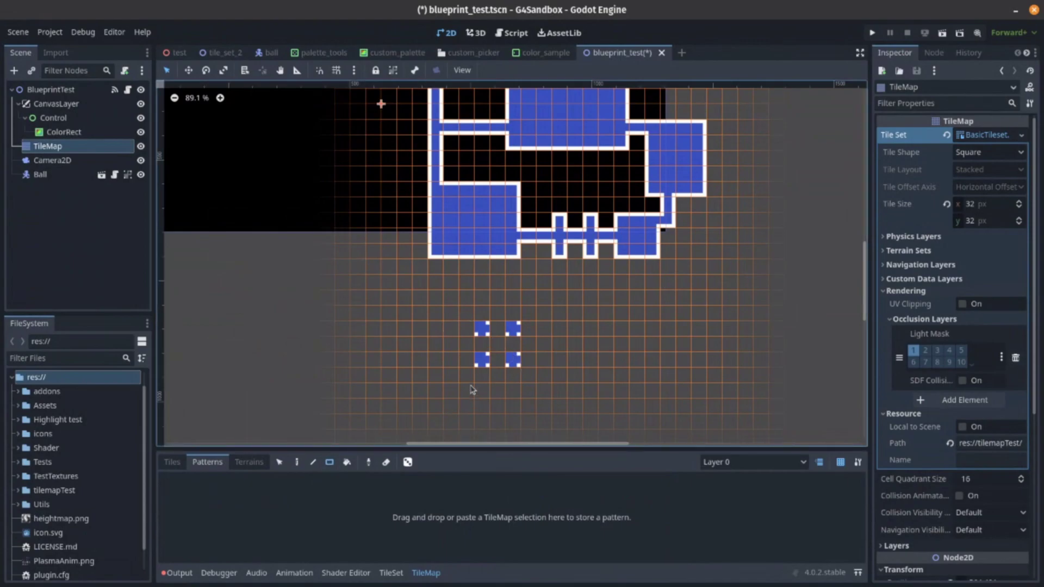
key("s")
left_click_drag(474, 320, 529, 376)
left_click(359, 504)
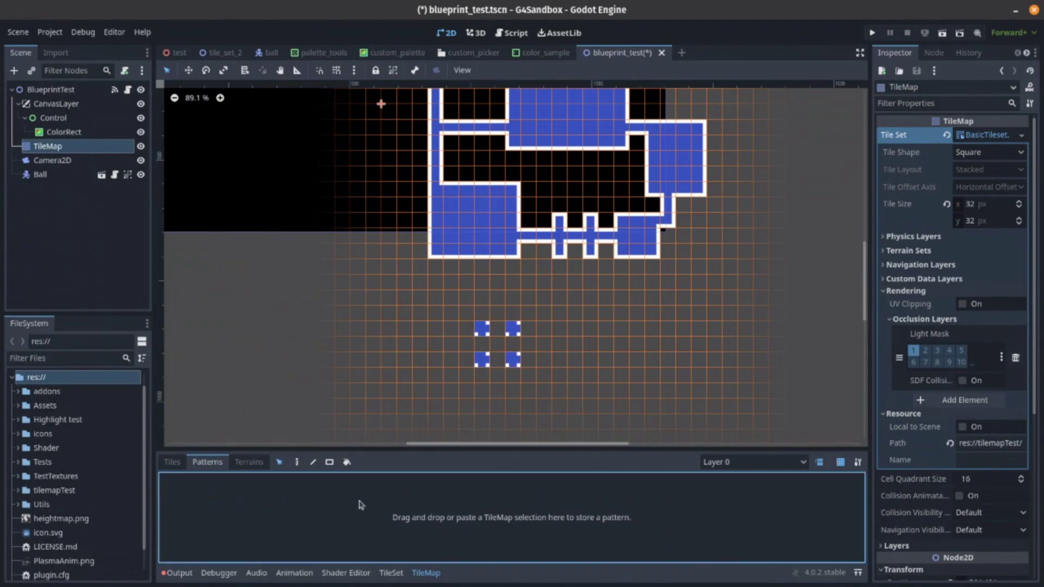
left_click_drag(456, 309, 573, 395)
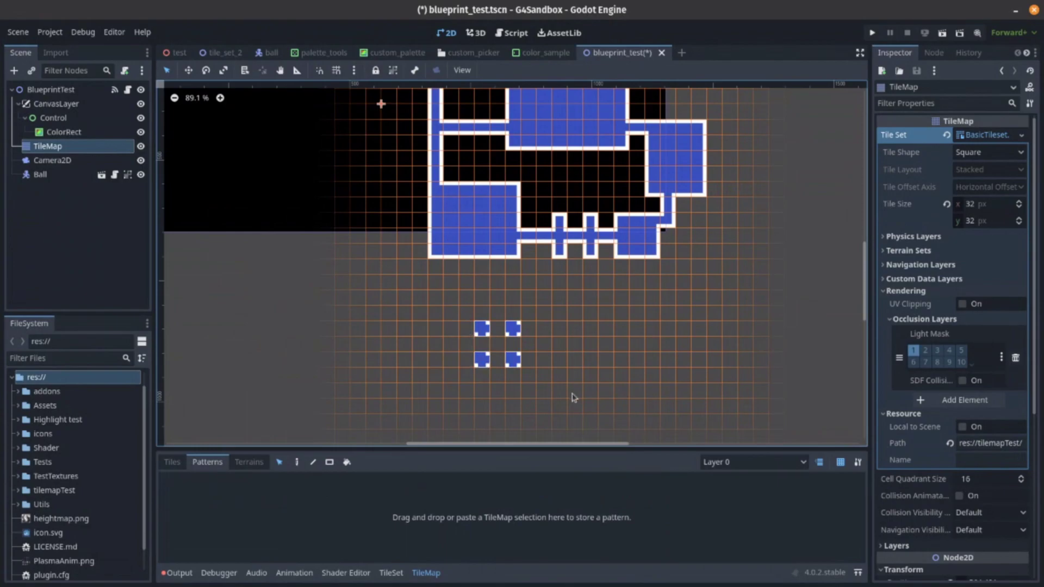
mouse_move(485, 360)
left_mouse_down()
mouse_move(283, 566)
mouse_move(490, 358)
left_mouse_up()
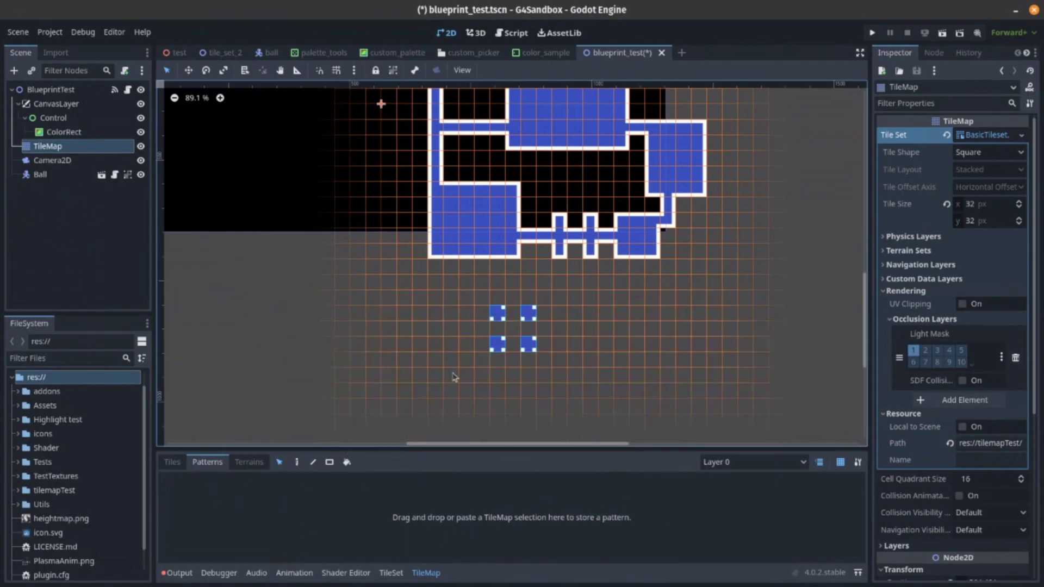
key("ctrl+v")
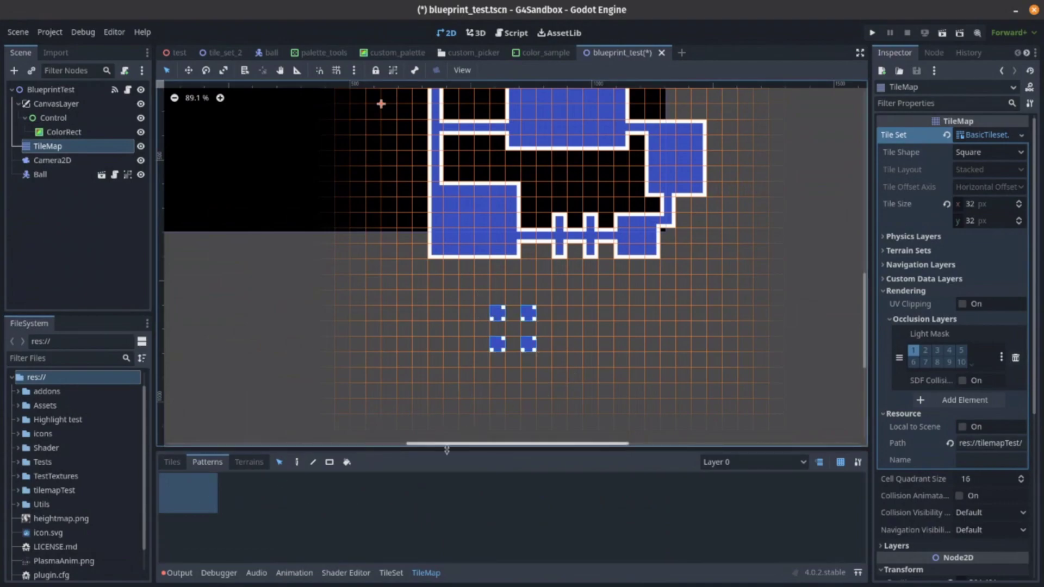
key("ctrl+v")
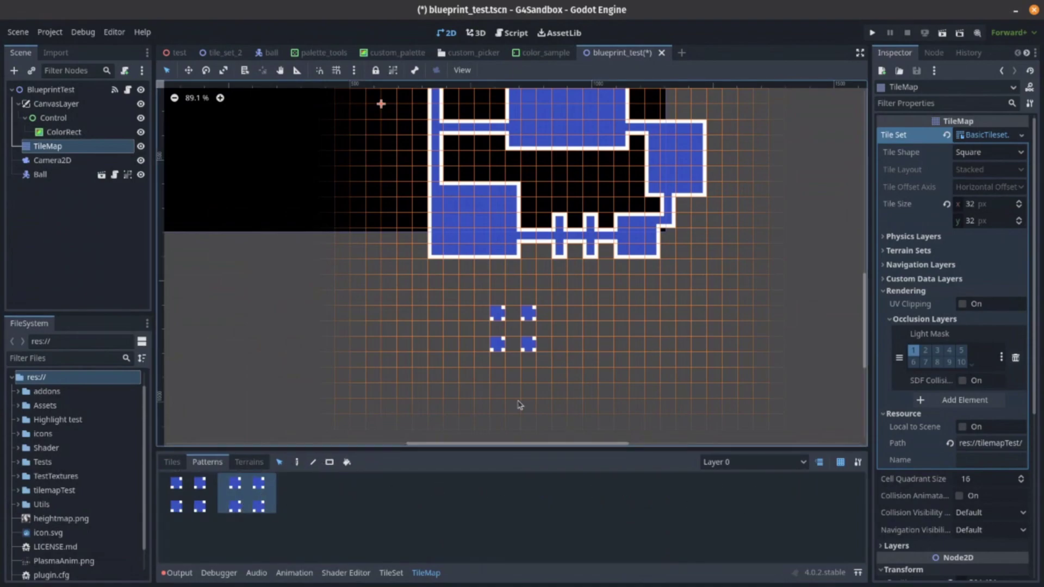
Place the first stored pattern on one side of the four tiles and the second stored pattern on the other side.
left_click(297, 462)
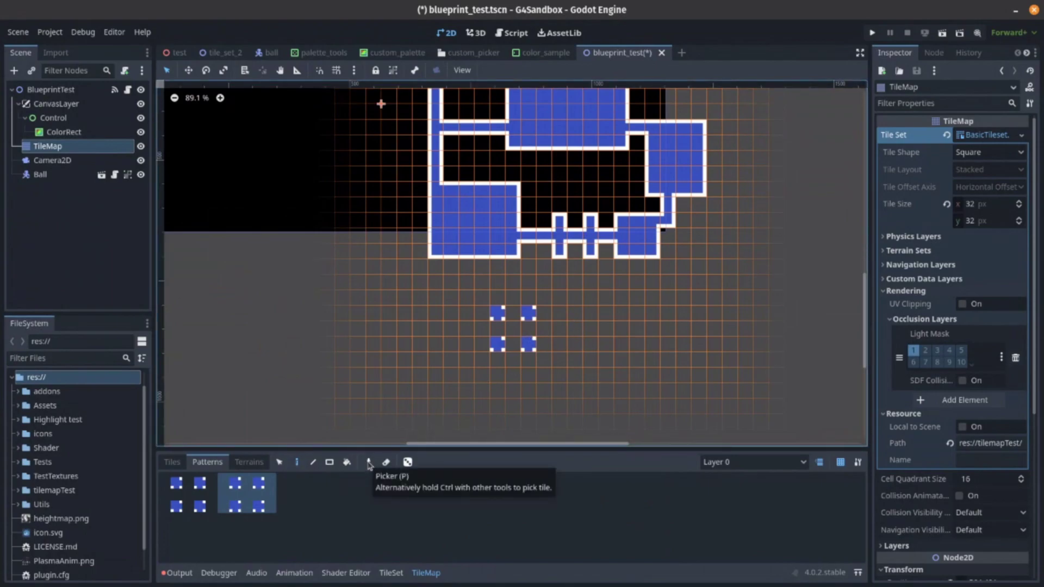
left_click(188, 493)
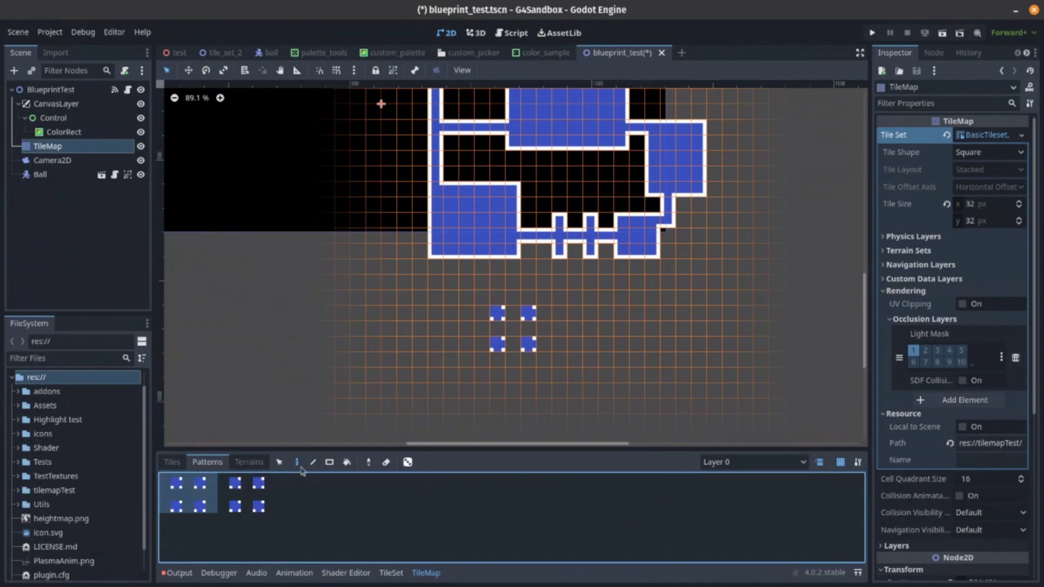
left_click(435, 361)
left_click(246, 494)
left_click(576, 363)
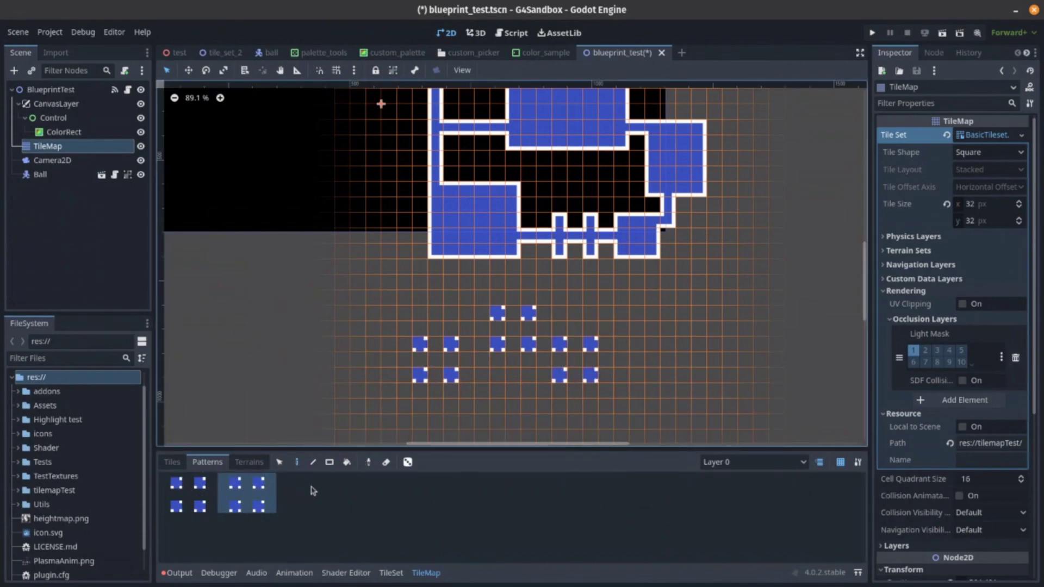
Erase the original four tiles and the second pattern's copy, keeping the first pattern's copy below the large room.
left_click(386, 462)
mouse_move(606, 376)
left_mouse_down()
mouse_move(617, 366)
mouse_move(613, 342)
mouse_move(529, 349)
mouse_move(510, 328)
left_mouse_up()
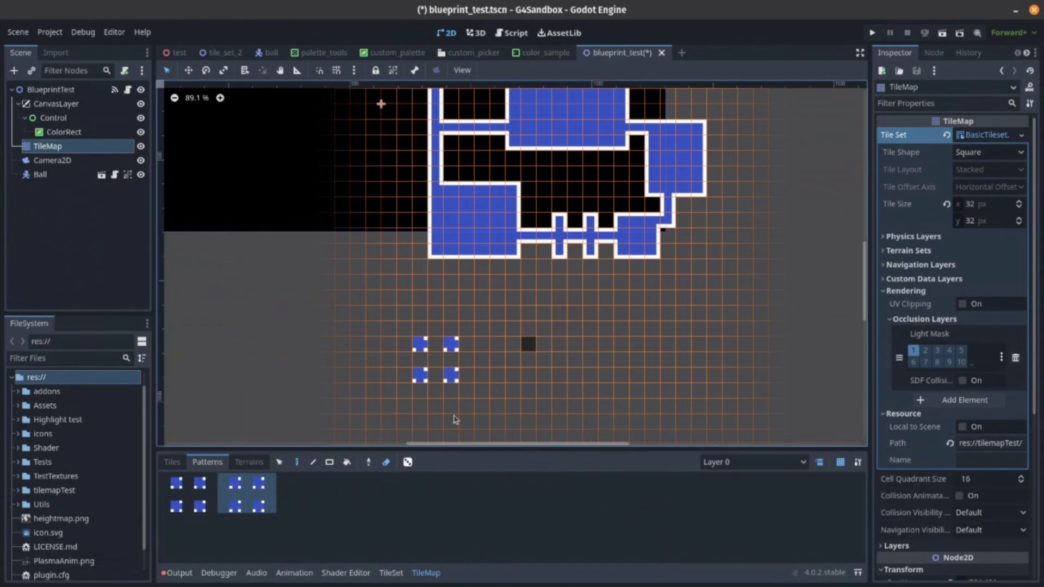
left_click(238, 497)
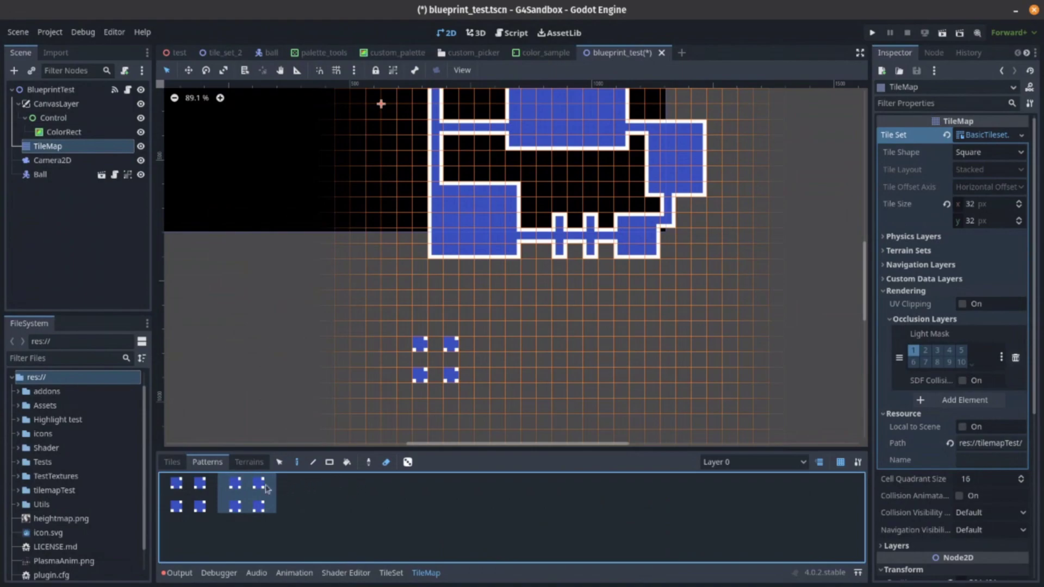
left_click(310, 463)
left_click(329, 462)
left_click_drag(546, 221, 604, 267)
key("ctrl+z")
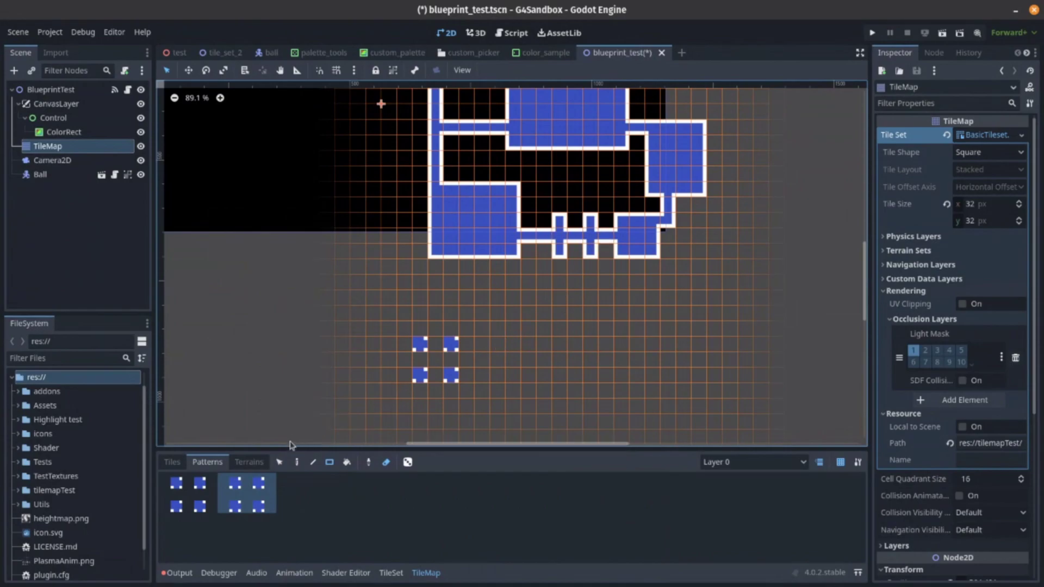
Copy the corridor section with the two short vertical crossings at the map's lower edge and store it as a pattern.
left_click(279, 462)
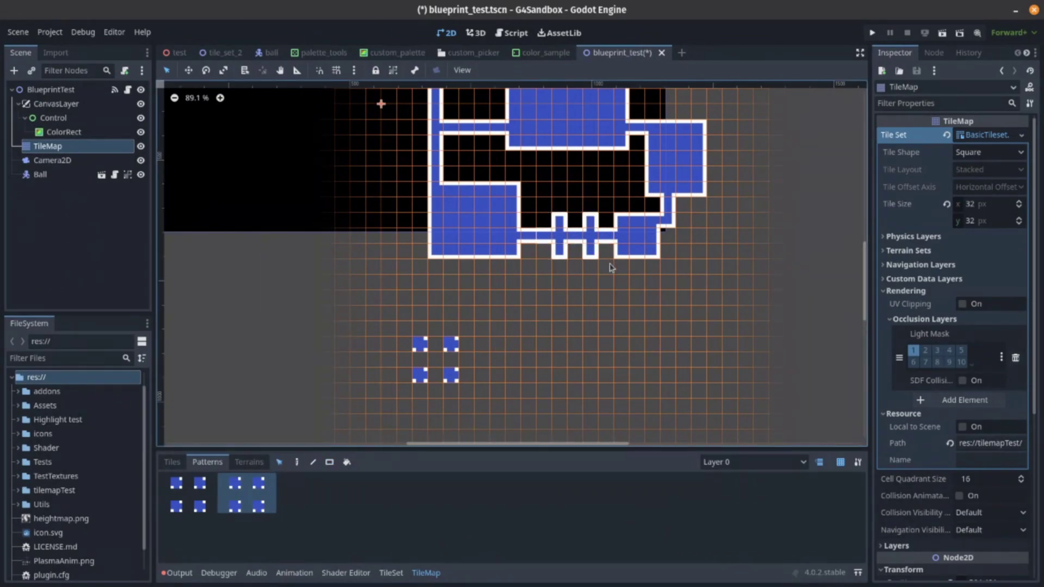
key("ctrl+c")
left_click(452, 527)
key("ctrl+v")
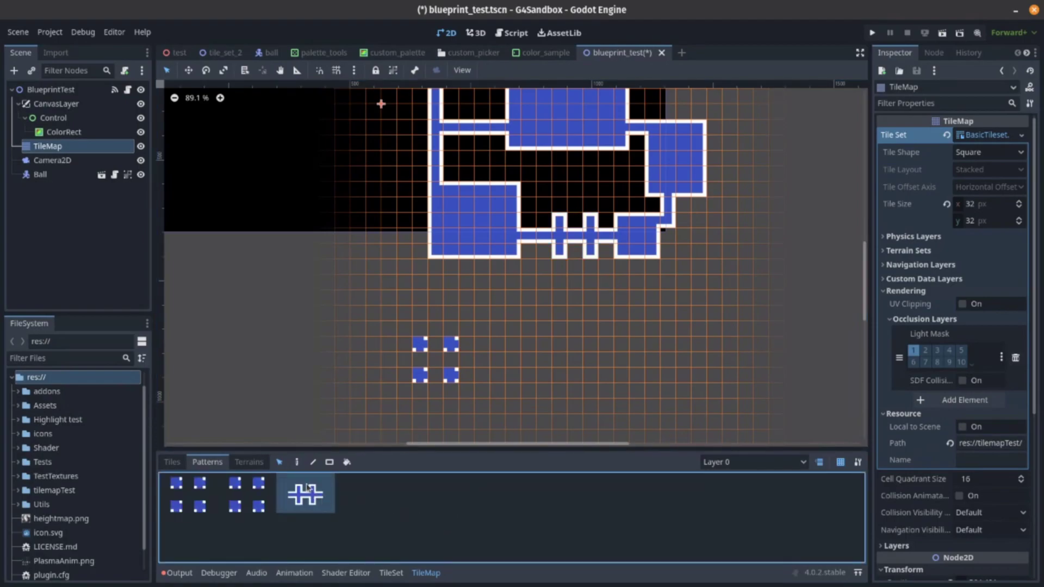
Enable random tile placement with scattering 25 for painting from the corridor pattern.
left_click(297, 462)
left_click(408, 463)
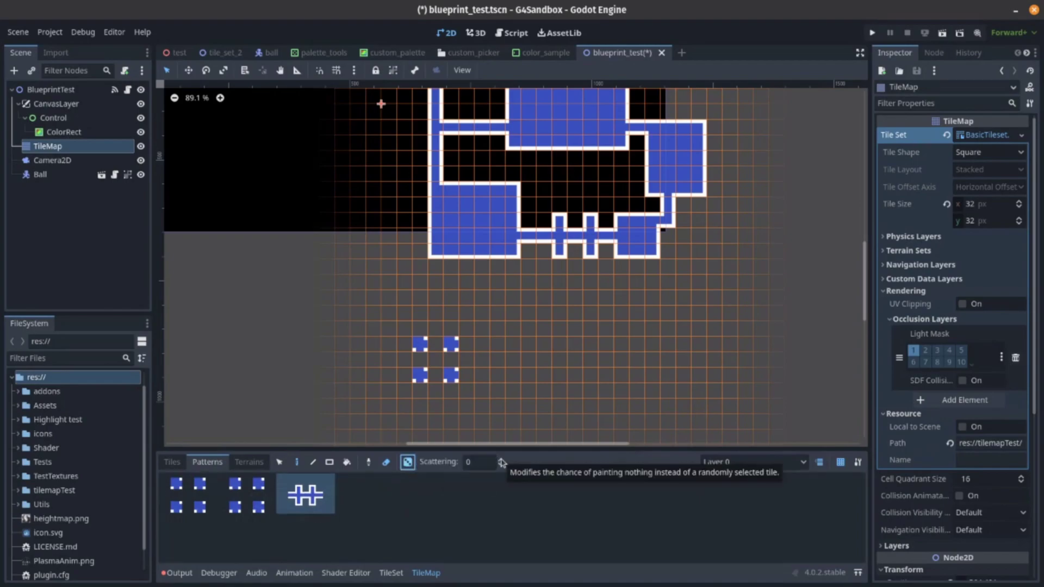
left_click(478, 462)
type("25")
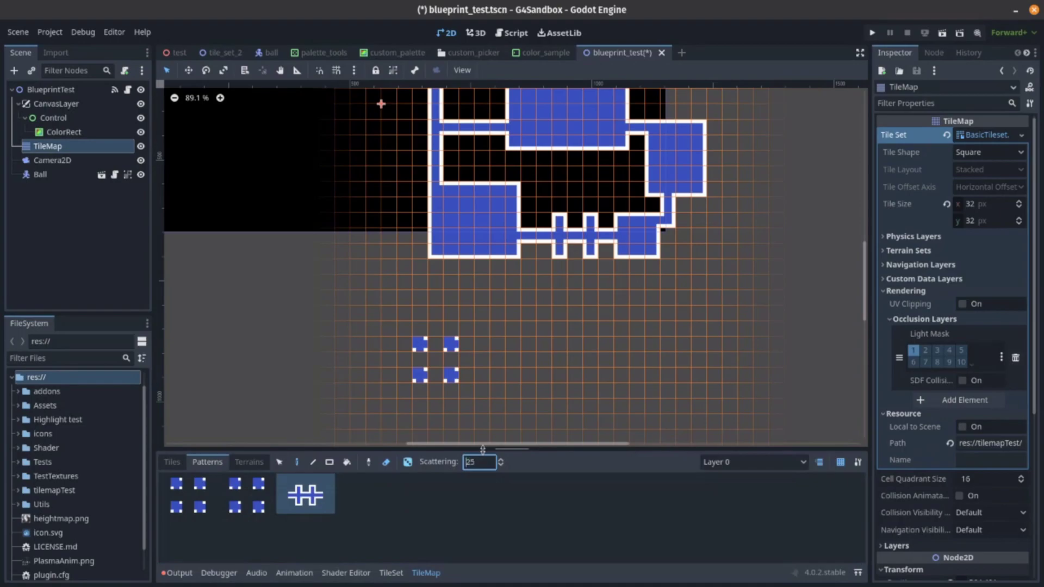
left_click(303, 491)
Paint randomly chosen tiles of the corridor pattern across the empty area below the map.
left_click(574, 329)
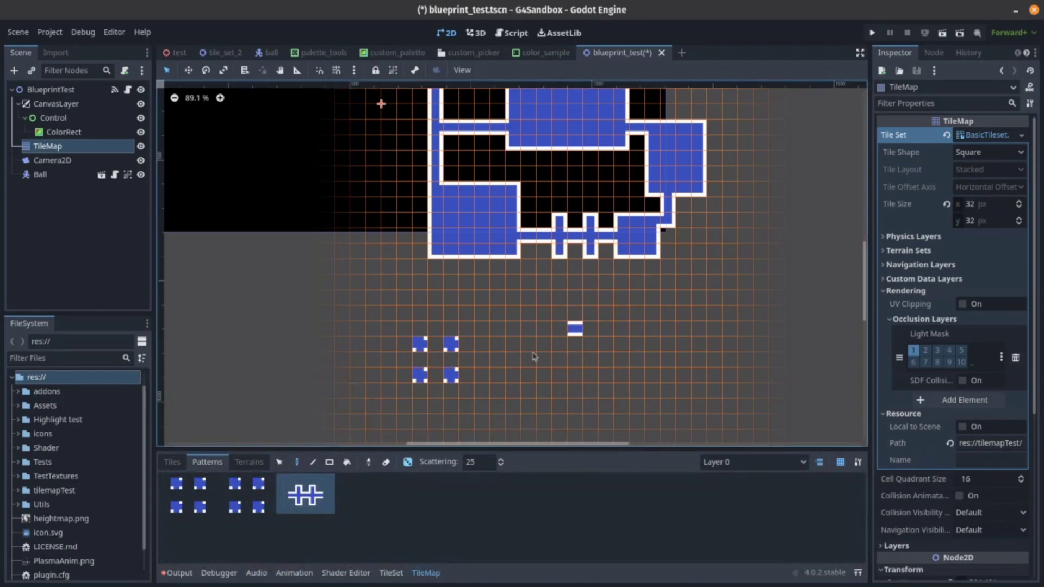
left_click(622, 359)
left_click(652, 375)
left_click(575, 375)
left_click(699, 375)
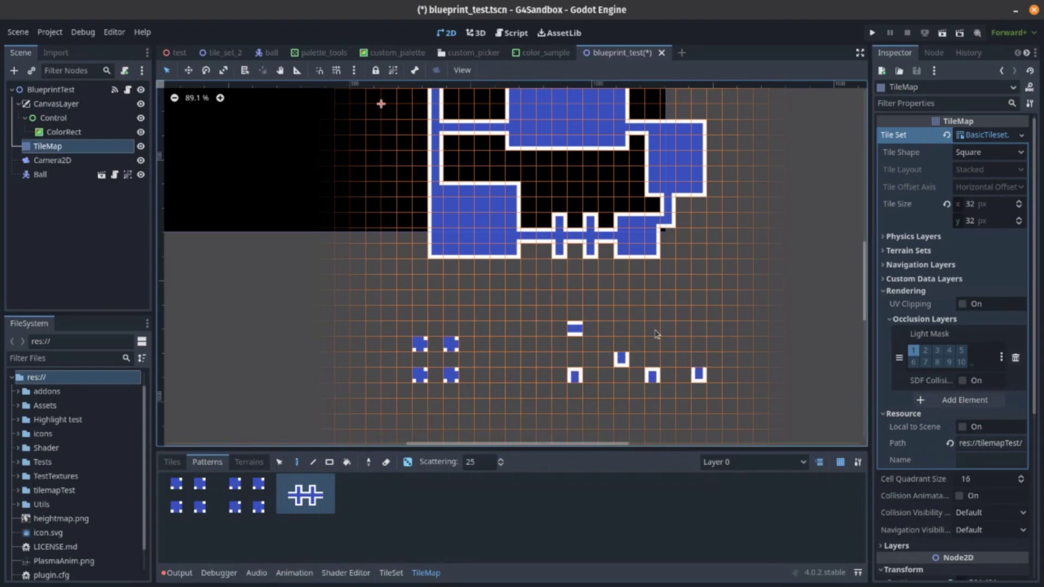
left_click(528, 406)
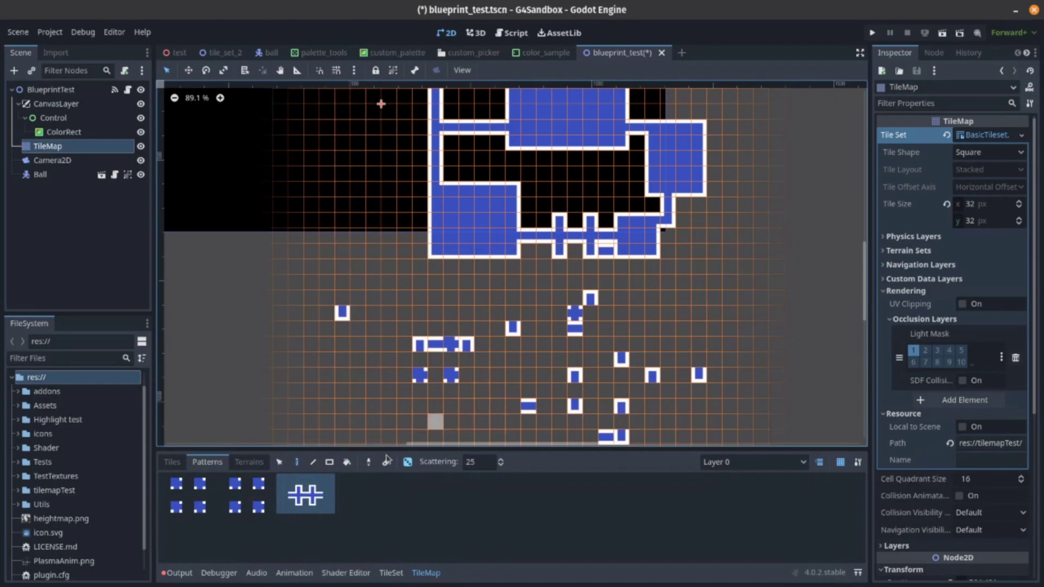
Set scattering to 75, paint random tiles below the map and undo the last stroke.
left_click(471, 462)
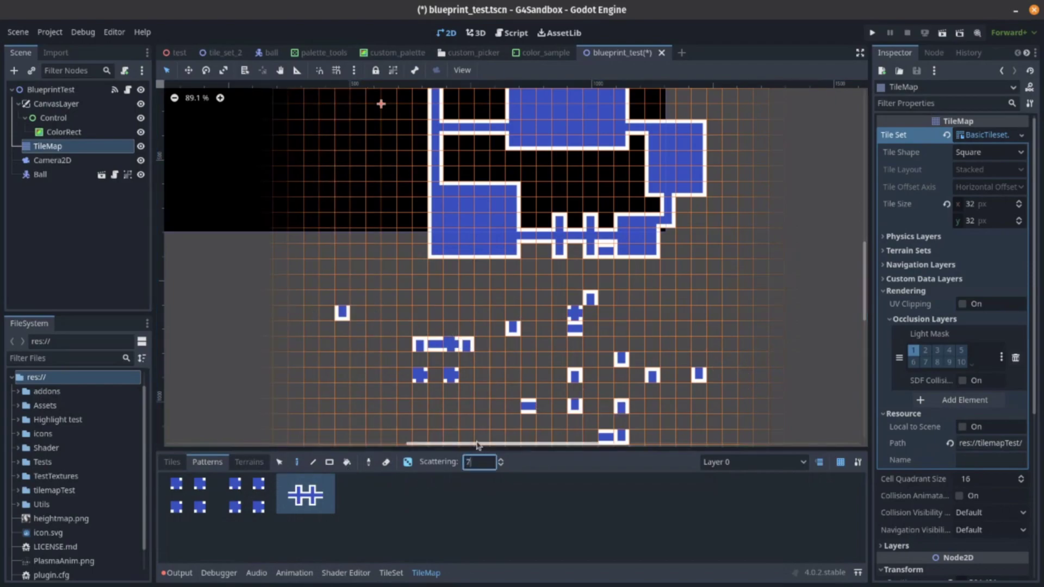
left_click_drag(667, 299, 539, 278)
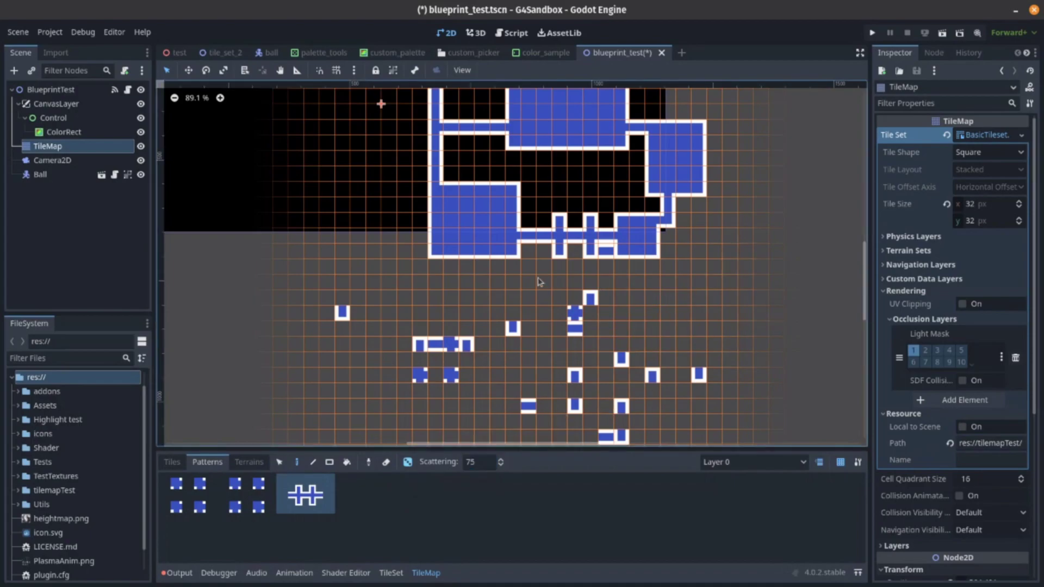
mouse_move(460, 372)
left_mouse_down()
mouse_move(370, 365)
mouse_move(327, 388)
left_mouse_up()
key("ctrl+z")
Turn off random tile placement and erase all the loose tiles below the map.
left_click(406, 466)
left_click(385, 461)
mouse_move(528, 407)
left_mouse_down()
mouse_move(639, 413)
mouse_move(616, 433)
mouse_move(466, 429)
mouse_move(383, 407)
mouse_move(421, 344)
mouse_move(608, 266)
mouse_move(589, 326)
mouse_move(436, 344)
mouse_move(356, 293)
left_mouse_up()
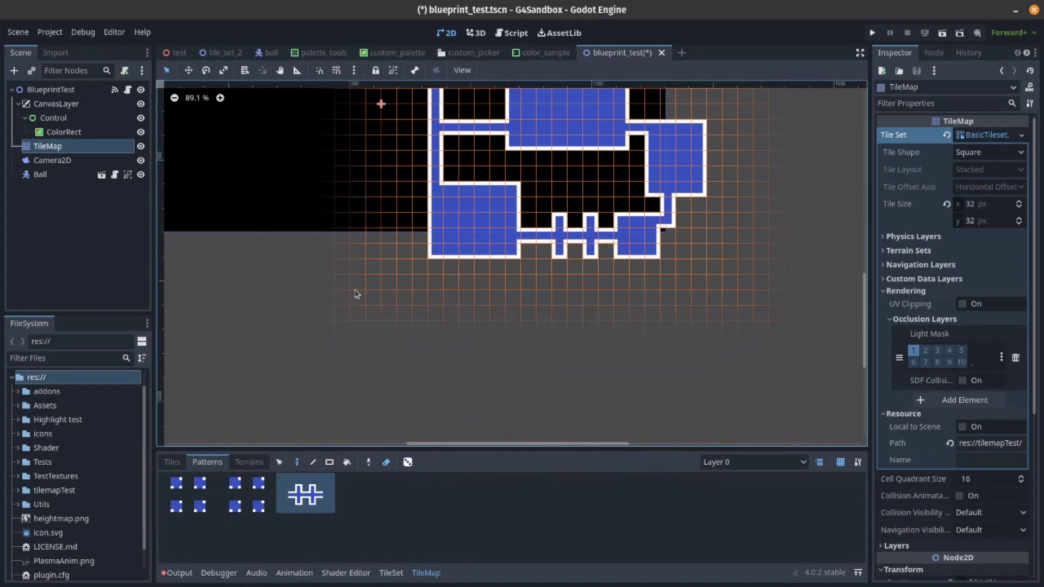
Show the tile set in the TileSet editor and add one element to its Custom Data Layers.
left_click(181, 463)
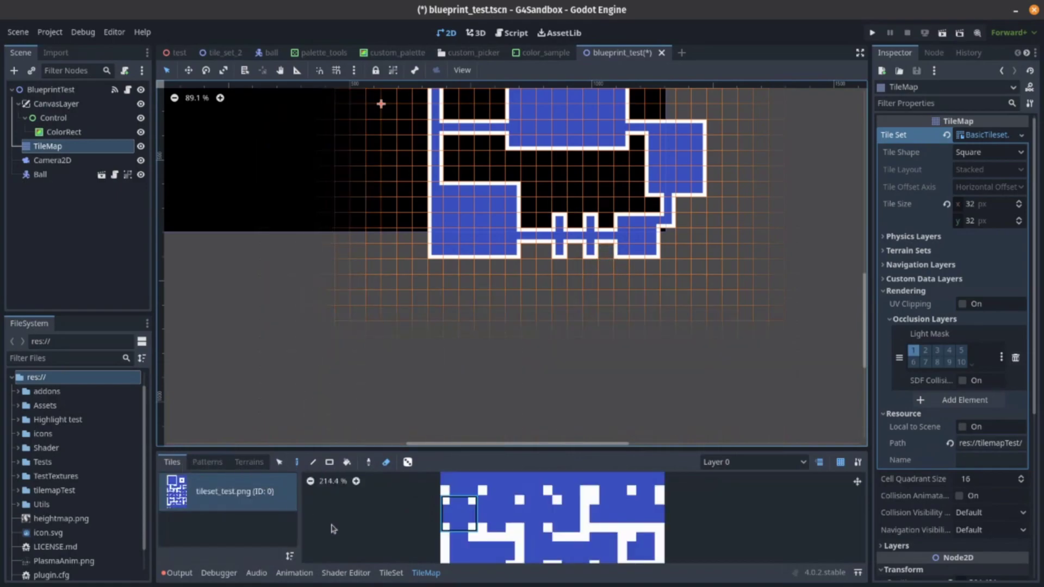
left_click(389, 573)
left_click(632, 533)
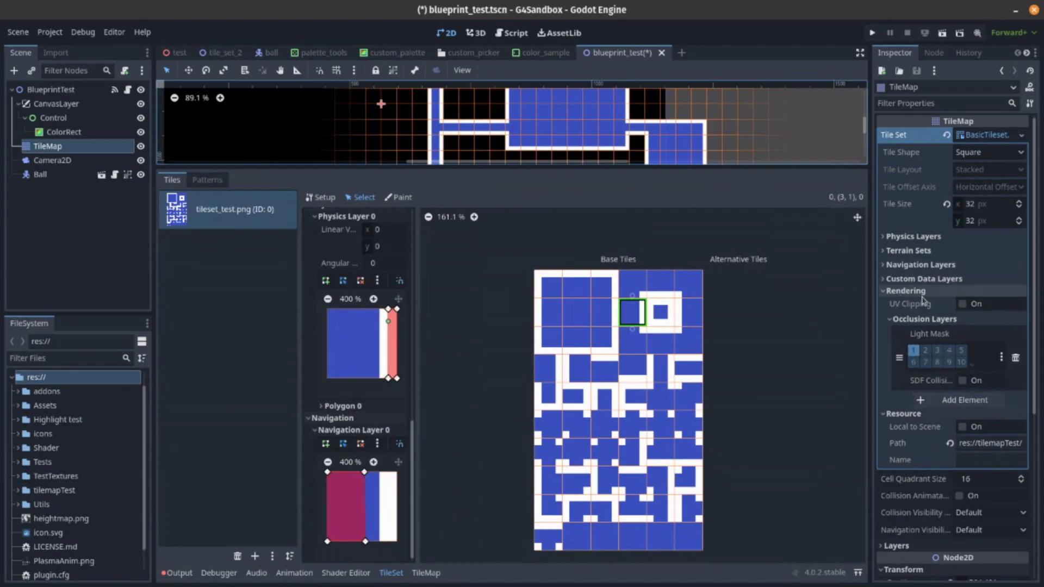
left_click(905, 298)
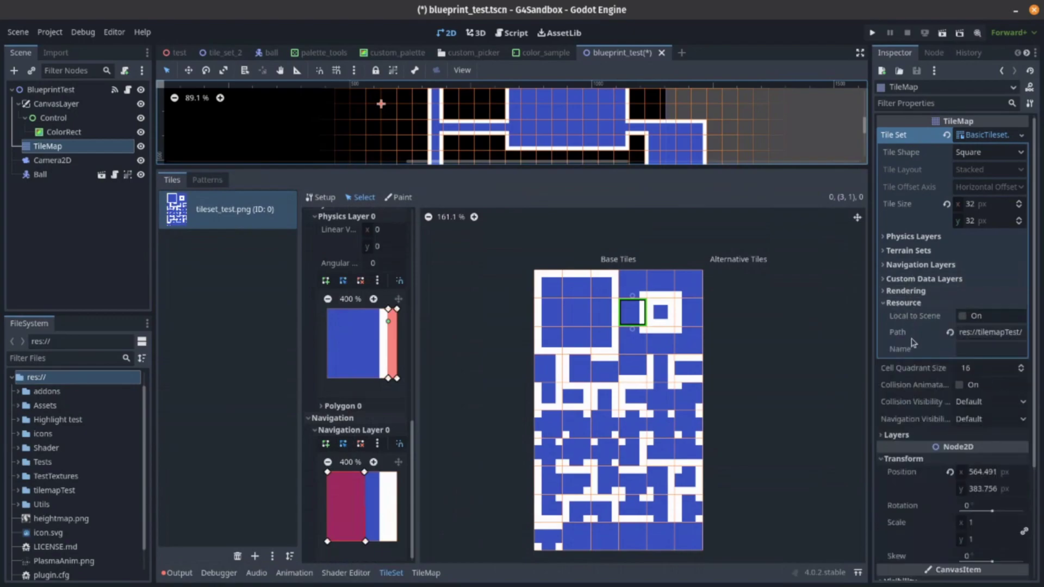
left_click(907, 306)
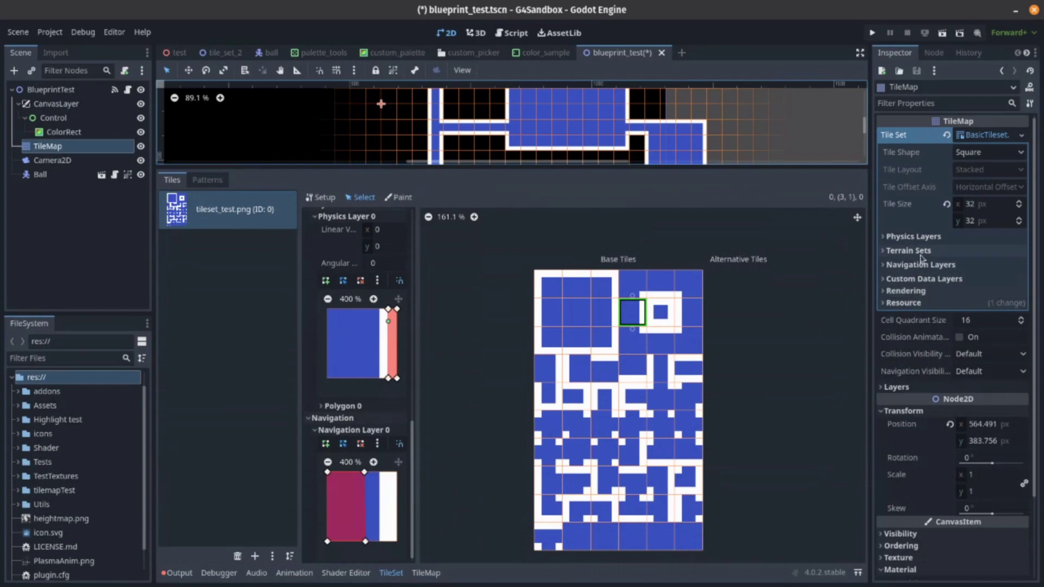
left_click(898, 279)
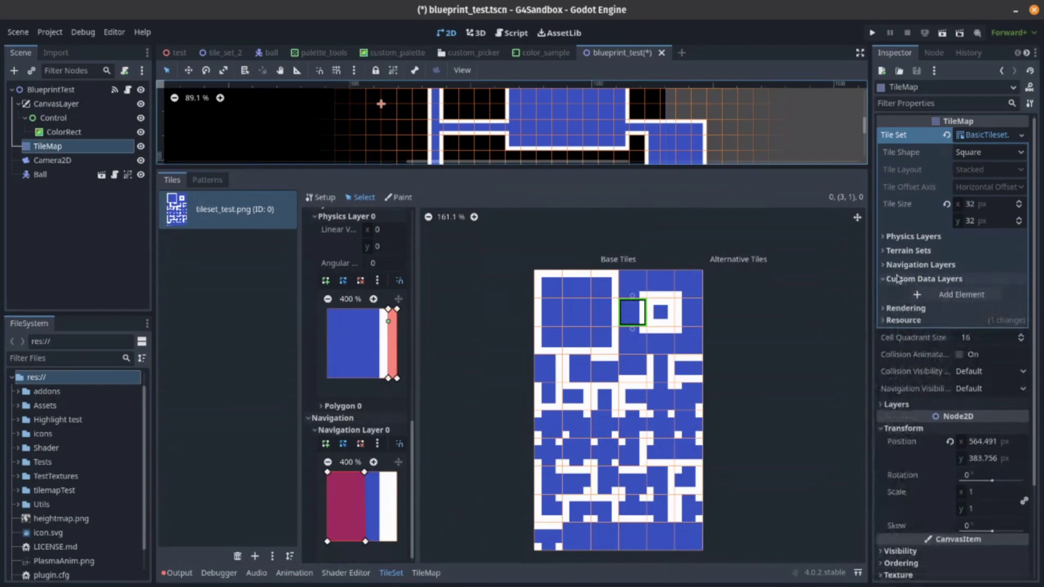
left_click(941, 294)
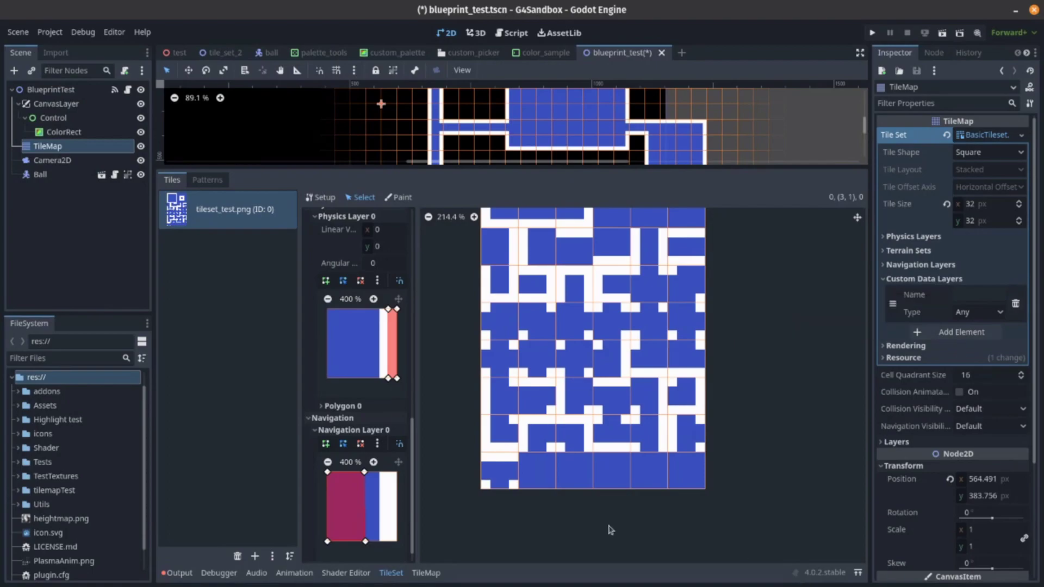
Collapse the selected base tile's Occlusion Layer 0, Terrains and Physics sections to look through its properties down to Custom Data.
scroll(655, 492, "up", 1, "ctrl")
middle_click_drag(691, 440, 724, 507)
scroll(724, 508, "down", 4, "ctrl")
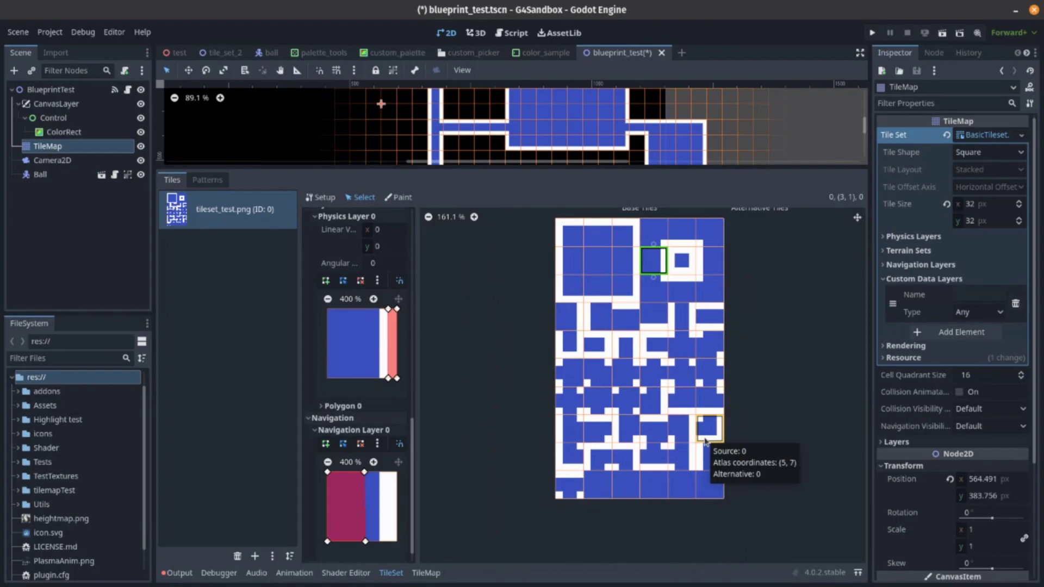
scroll(387, 442, "up", 6)
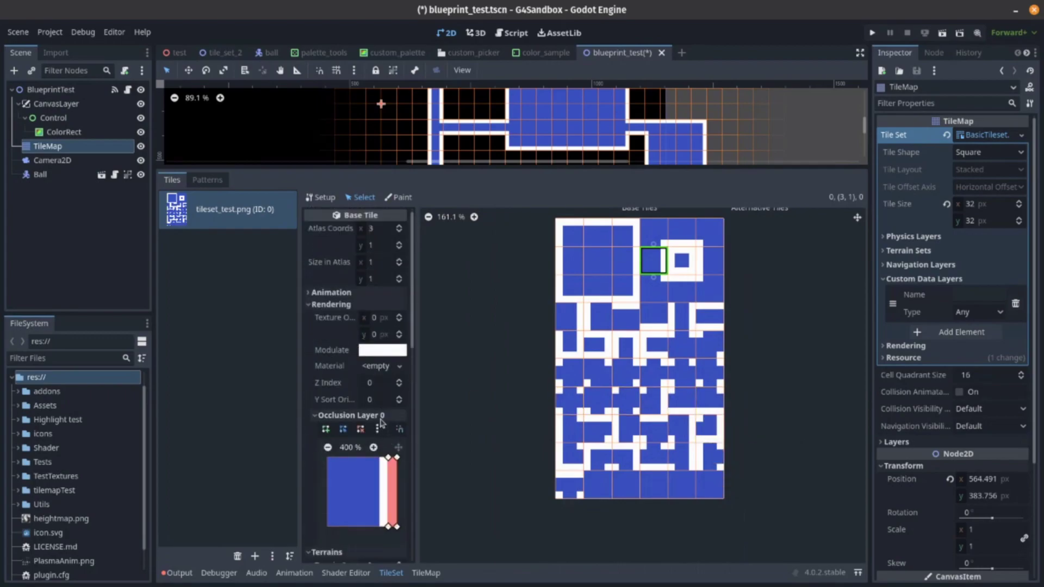
left_click(380, 416)
left_click(349, 428)
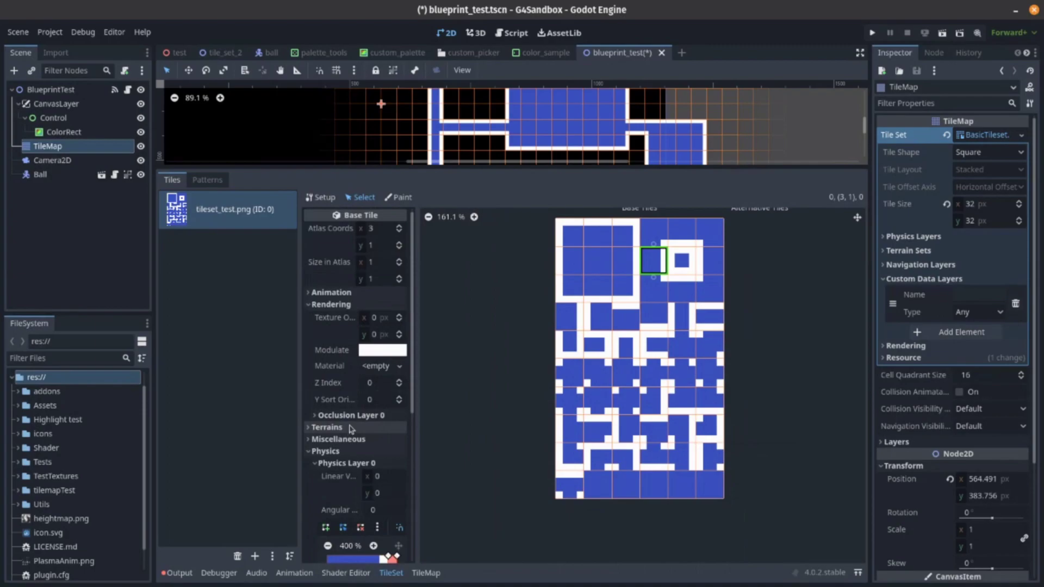
left_click(348, 452)
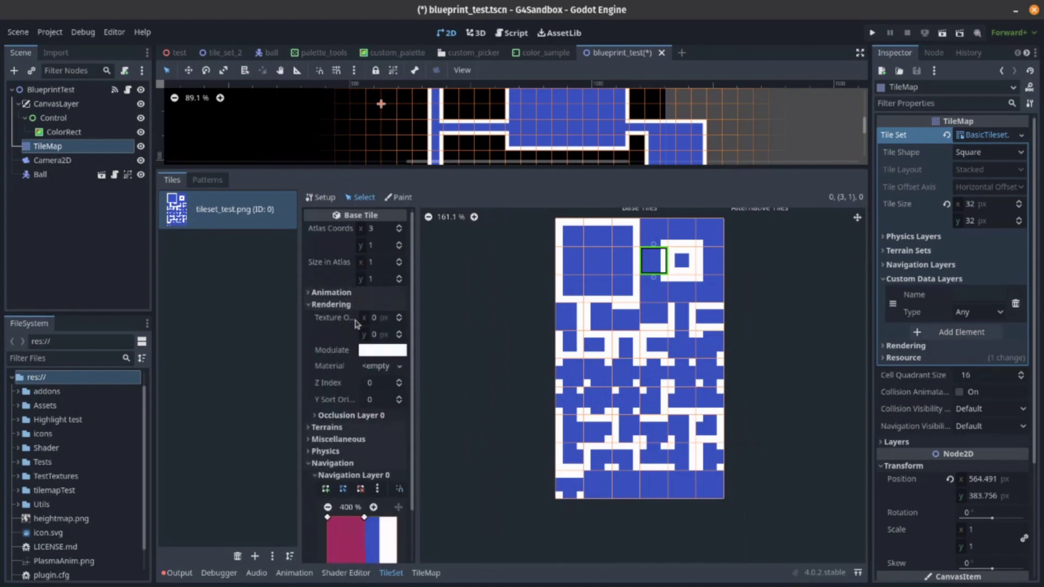
scroll(358, 327, "down", 2)
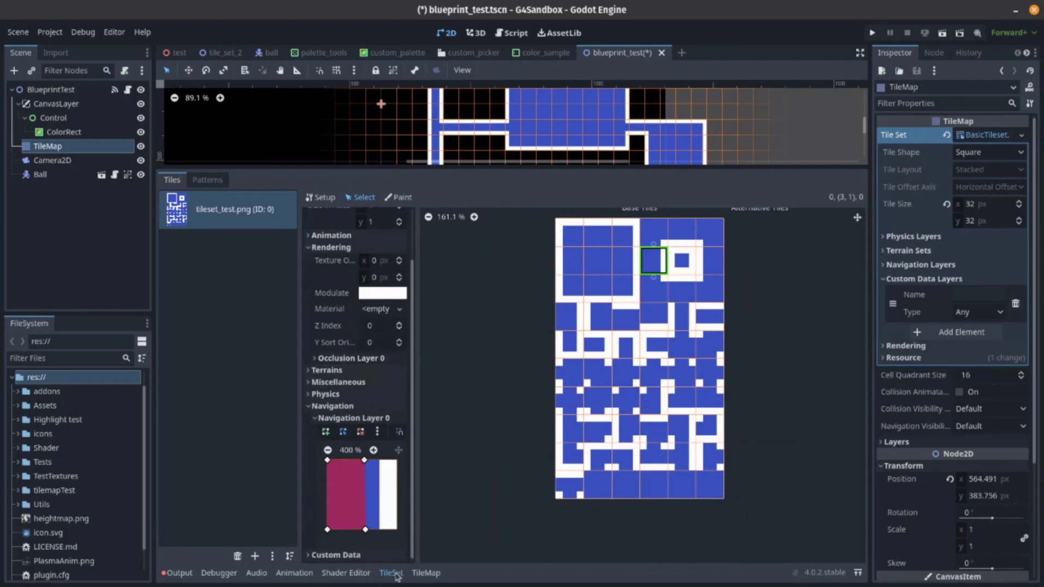
Compare the TileSet and TileMap editors by alternating between them, ending on the TileMap editor.
left_click(426, 574)
left_click(391, 573)
left_click(426, 574)
left_click(391, 574)
left_click(426, 574)
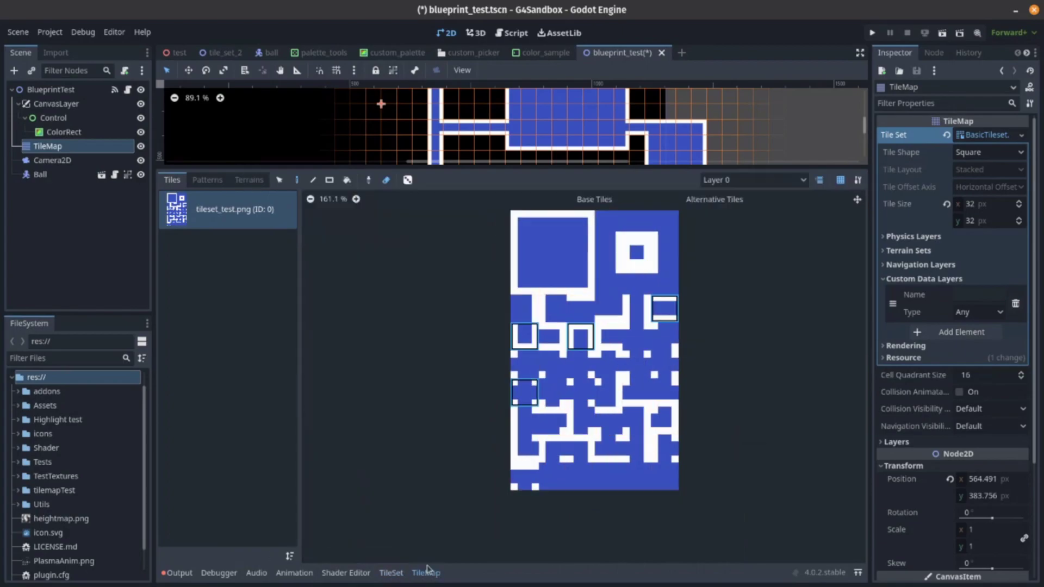
Examine the terrain painting options and expand the tile set's Terrain Sets, Navigation Layers, Physics Layers and Rendering properties.
left_click(249, 180)
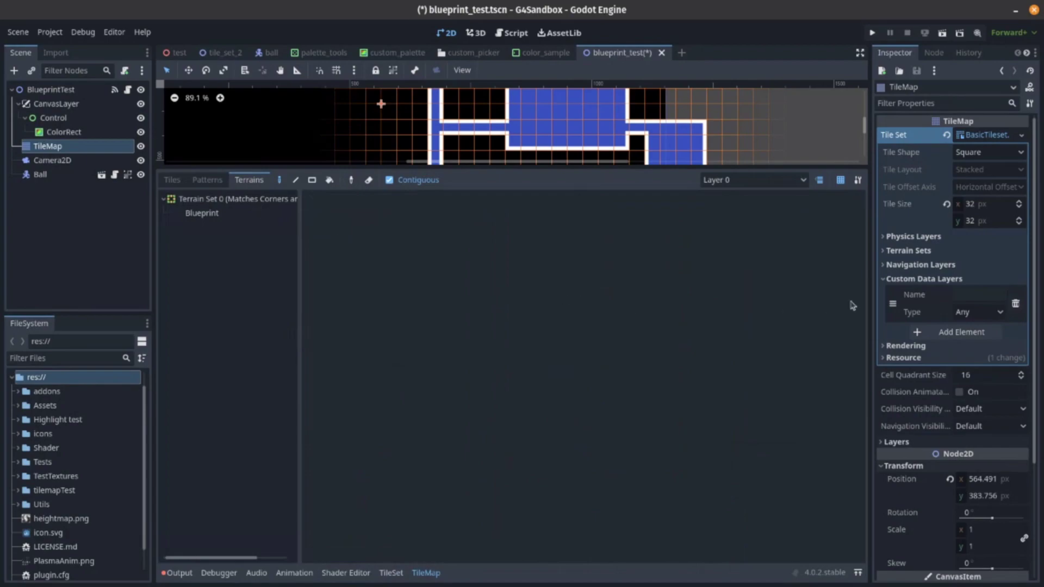
left_click(973, 253)
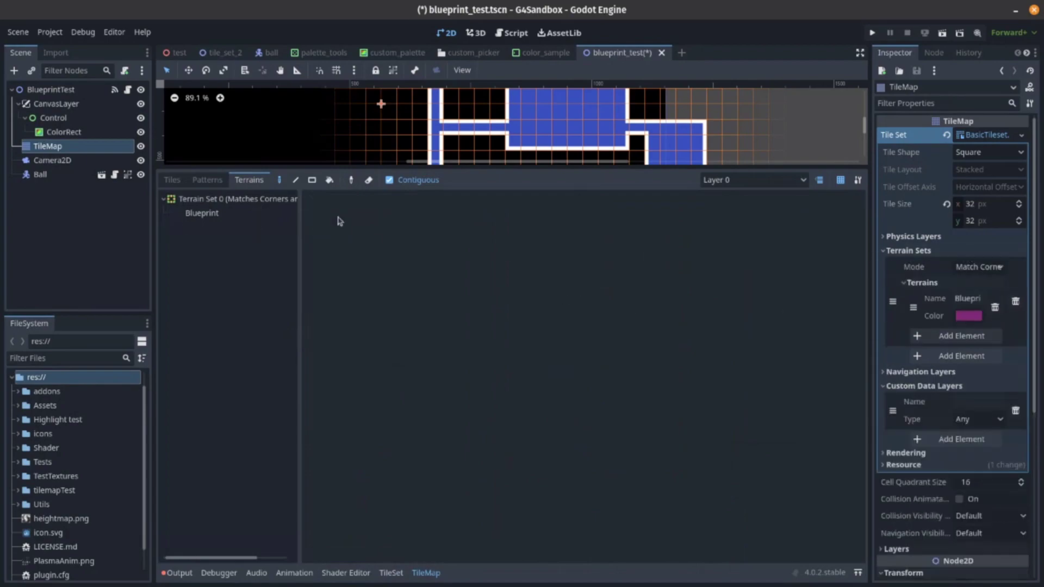
left_click(924, 370)
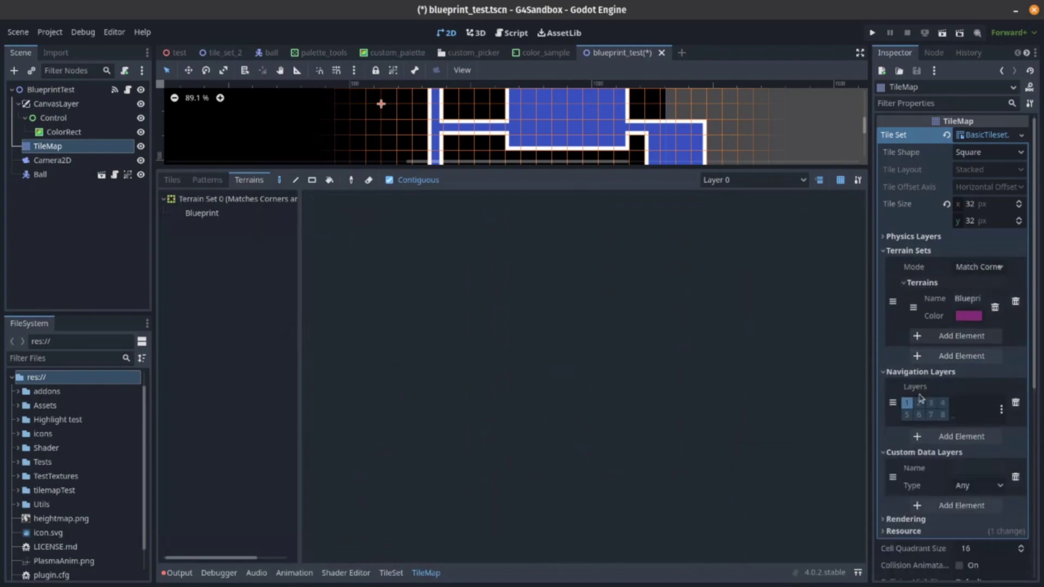
left_click(922, 239)
scroll(948, 469, "down", 5)
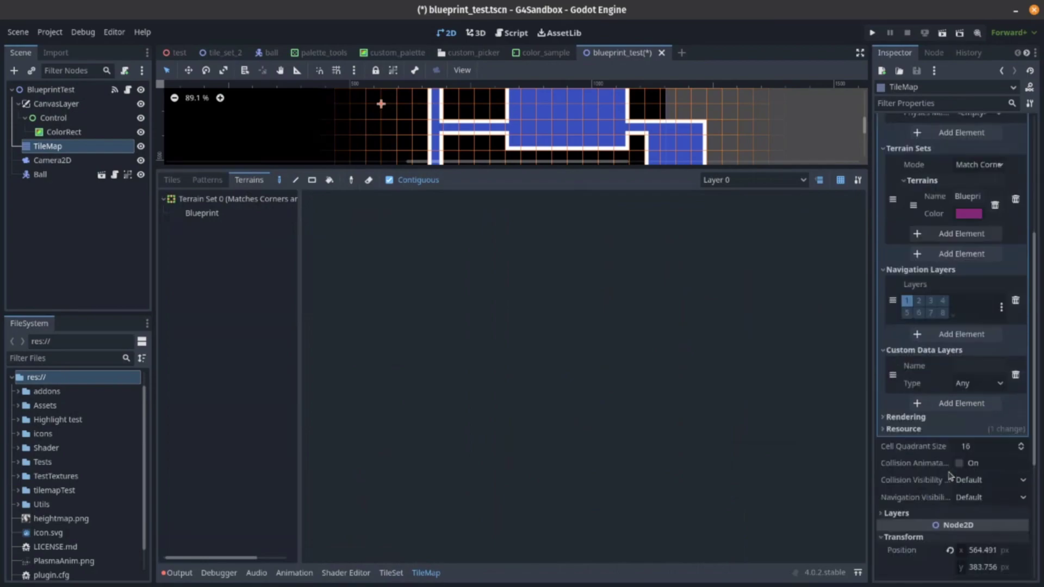
left_click(937, 418)
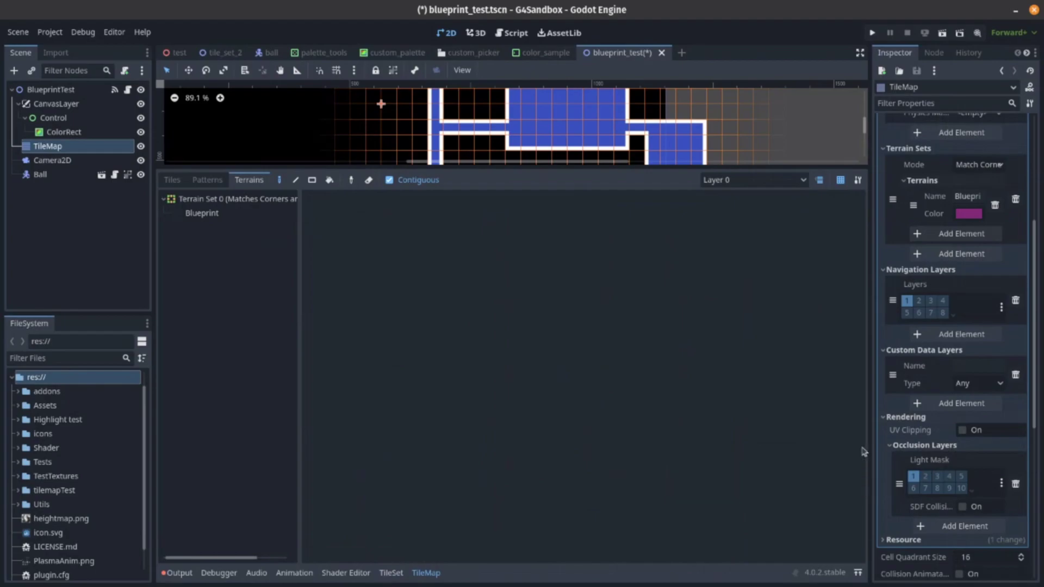
Show another base tile's properties in the TileSet editor and open the property painting mode.
left_click(403, 576)
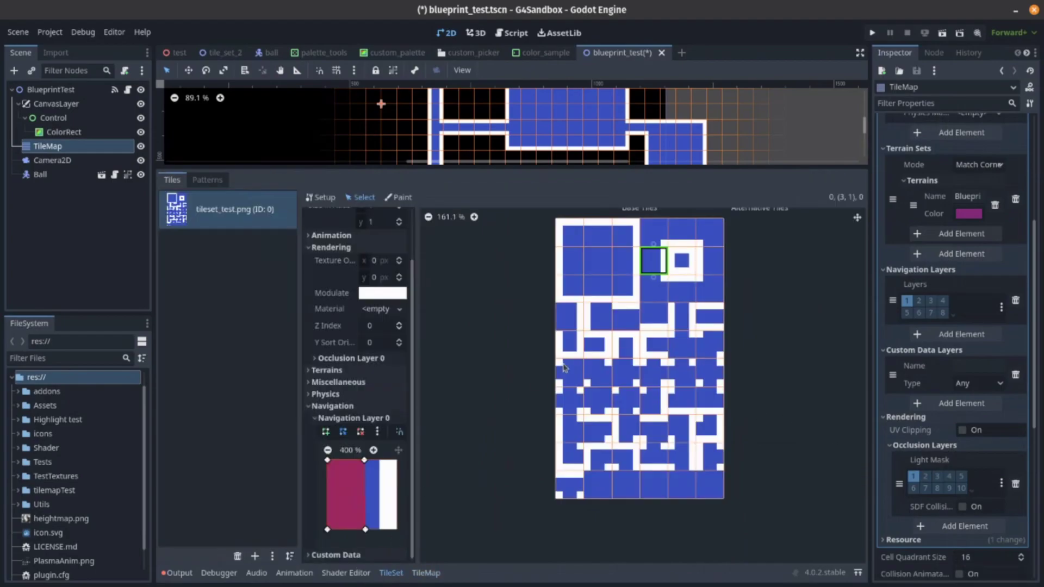
left_click(625, 316)
scroll(359, 326, "up", 3)
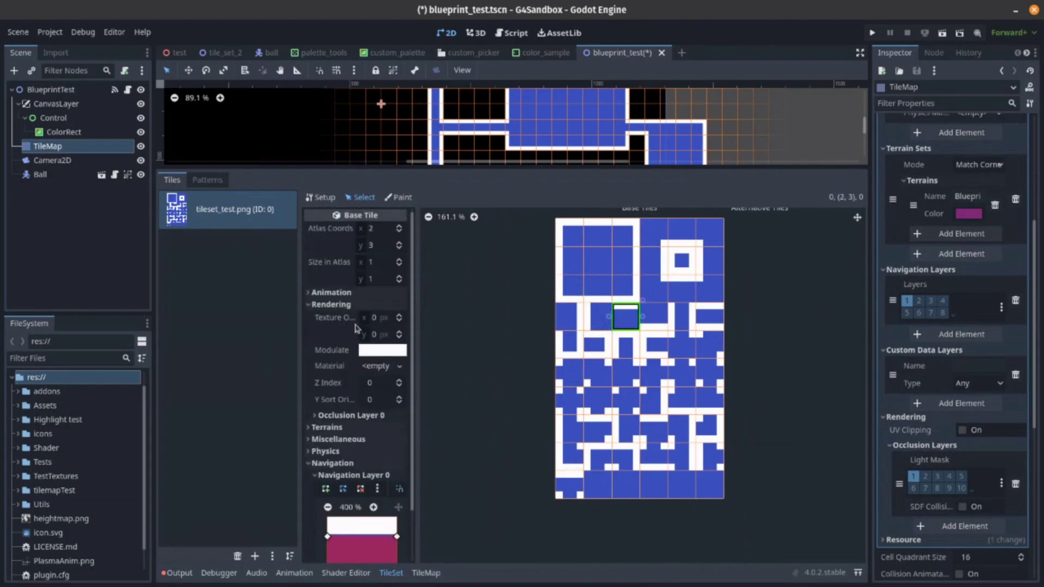
left_click(399, 197)
middle_click_drag(726, 254, 635, 371)
Enlarge the 2D view to show the area below the map and reselect the TileMap node.
middle_click_drag(599, 149, 581, 128)
left_click_drag(552, 167, 544, 375)
left_click_drag(536, 293, 625, 307)
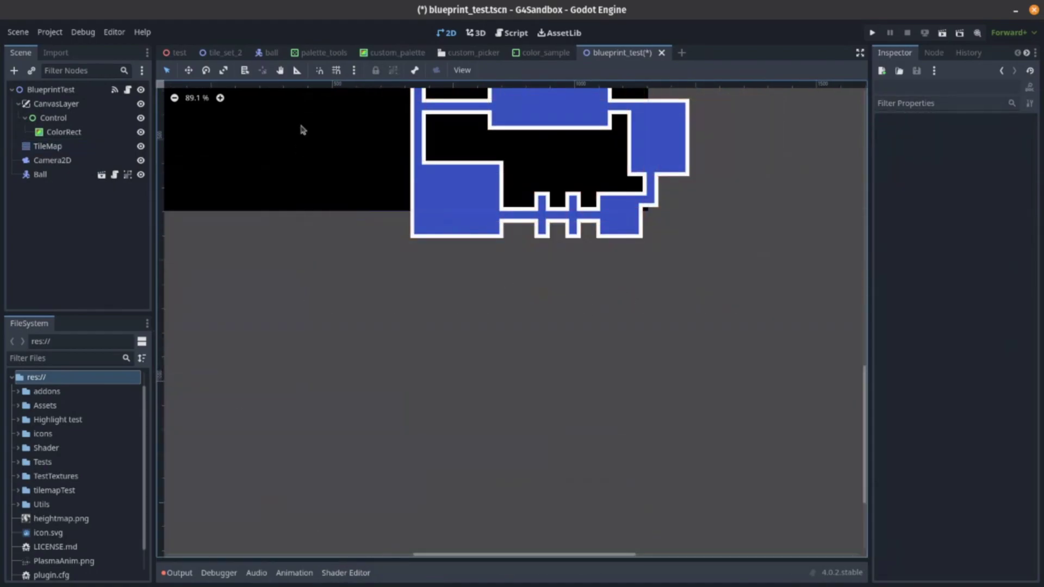
left_click(65, 148)
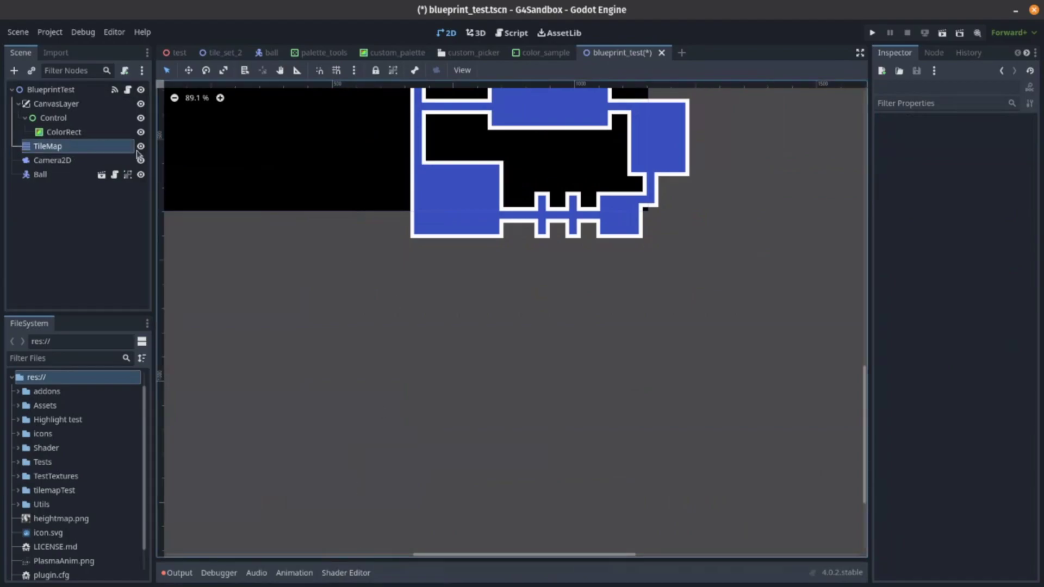
left_click(90, 124)
left_click(81, 149)
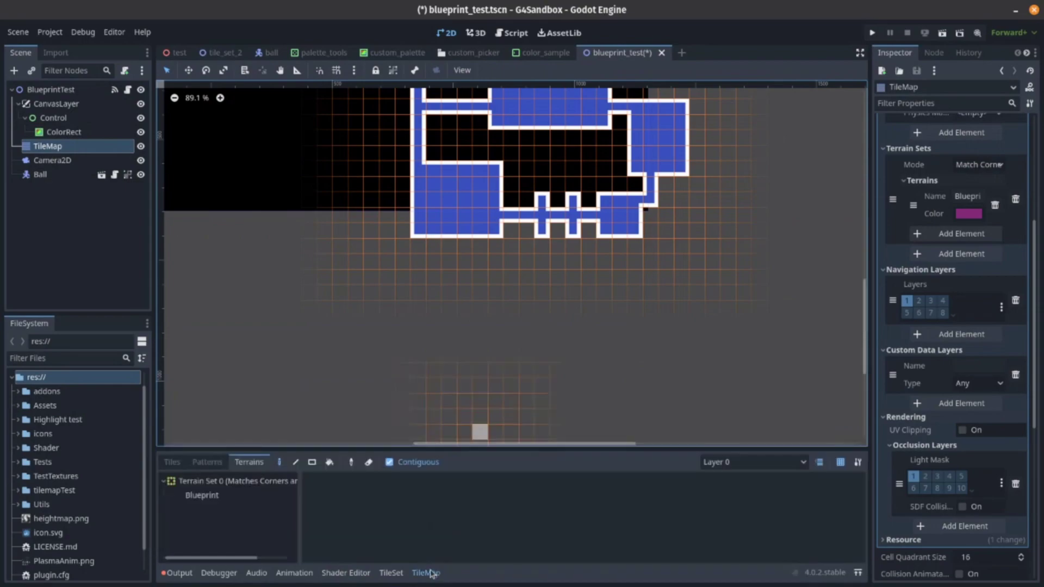
Paint a loose, irregular trail of individually chosen tiles freehand below the map.
left_click(172, 463)
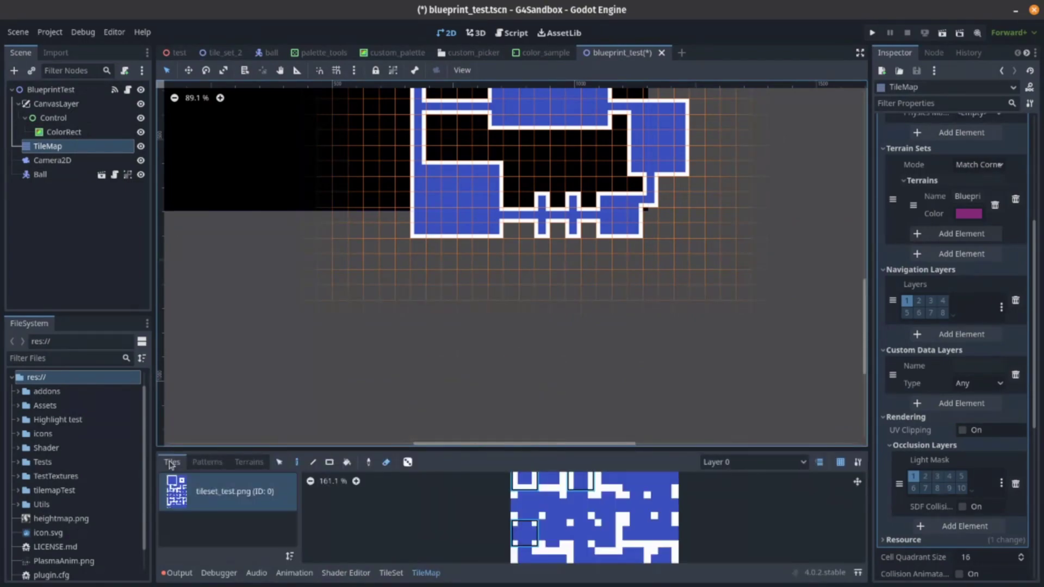
left_click(295, 462)
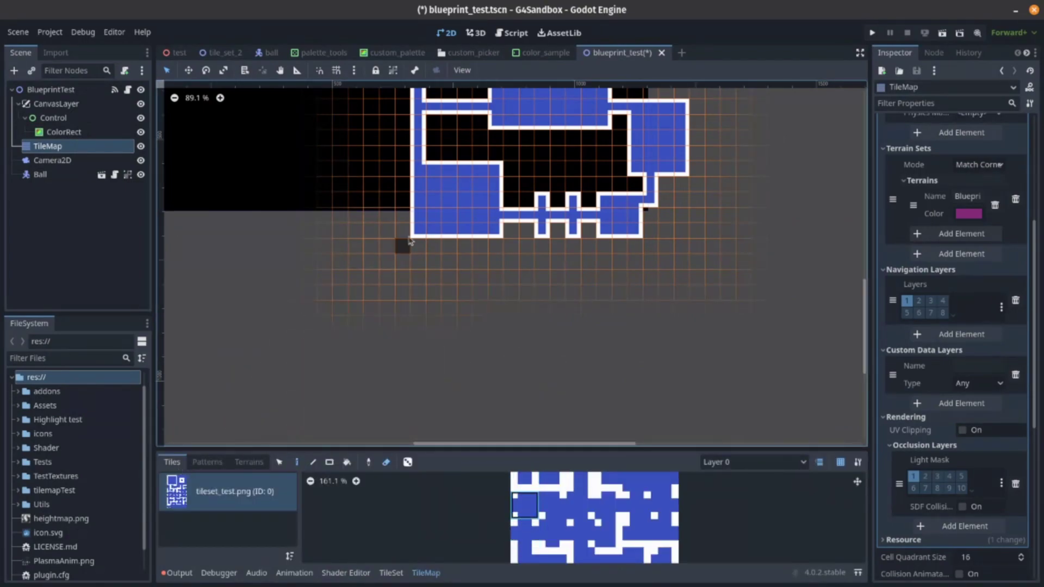
mouse_move(448, 247)
left_mouse_down()
mouse_move(435, 296)
mouse_move(492, 310)
mouse_move(495, 323)
left_mouse_up()
left_click(553, 504)
left_click(497, 294)
left_click(607, 505)
left_click(497, 278)
left_click(543, 278)
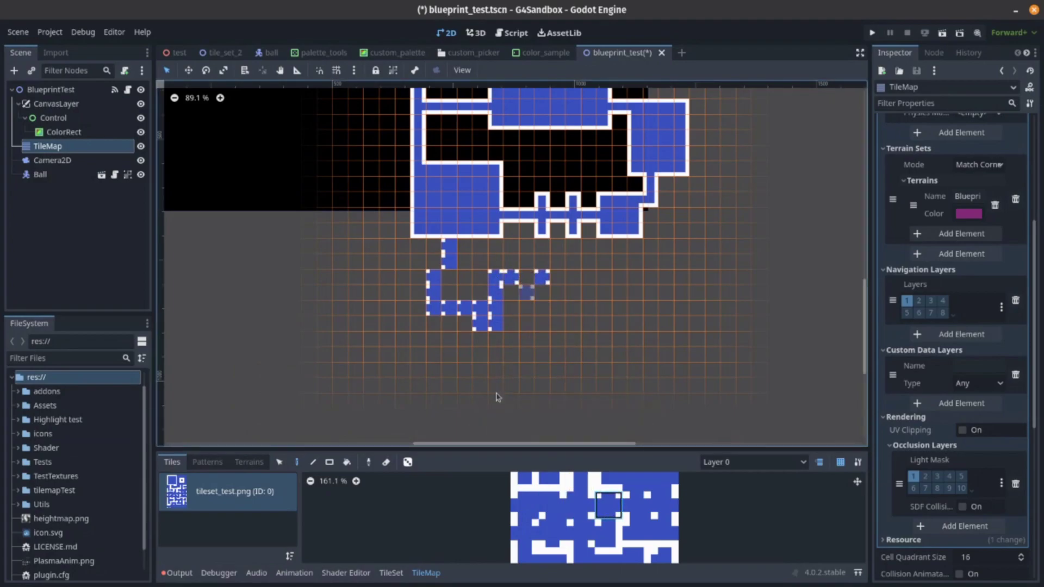
Erase the loose trail of hand-painted tiles below the map.
left_click(386, 462)
mouse_move(429, 308)
left_mouse_down()
mouse_move(518, 335)
mouse_move(496, 303)
mouse_move(542, 278)
mouse_move(439, 261)
mouse_move(448, 248)
left_mouse_up()
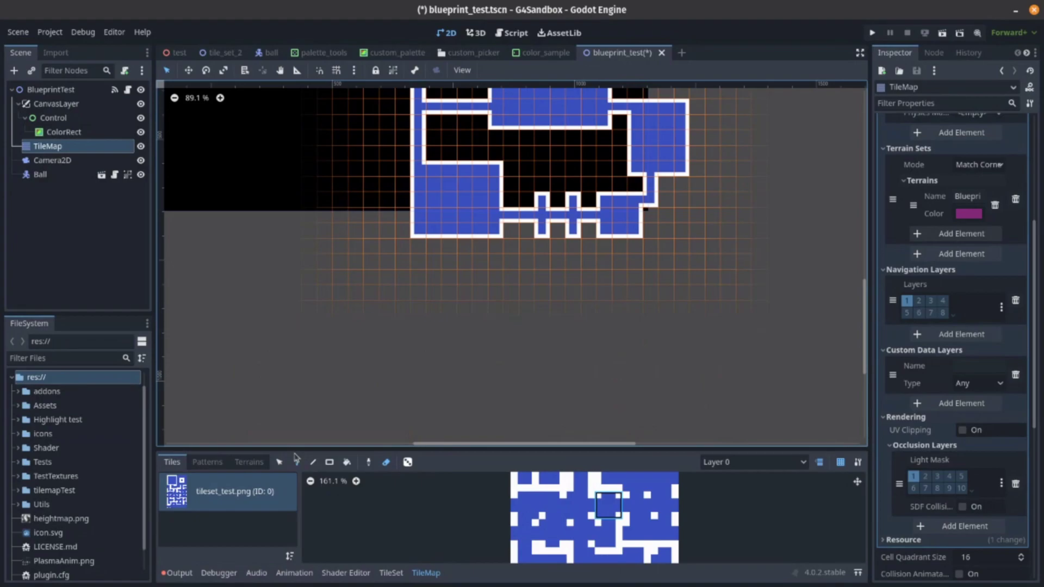
left_click(386, 462)
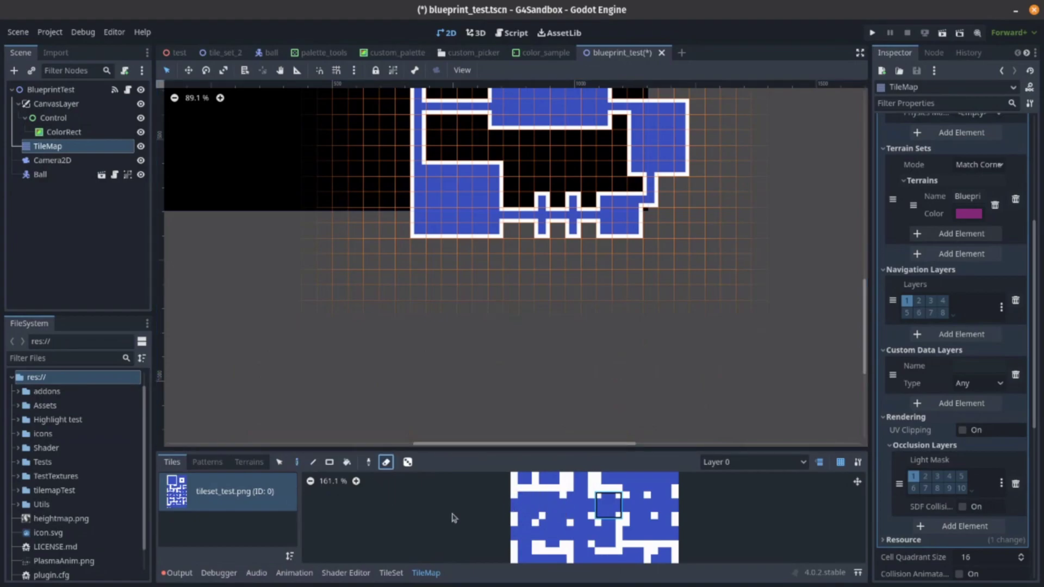
Paint a rectangular ring below the map with one specific tile of the Blueprint terrain, undoing the last stroke.
left_click(253, 465)
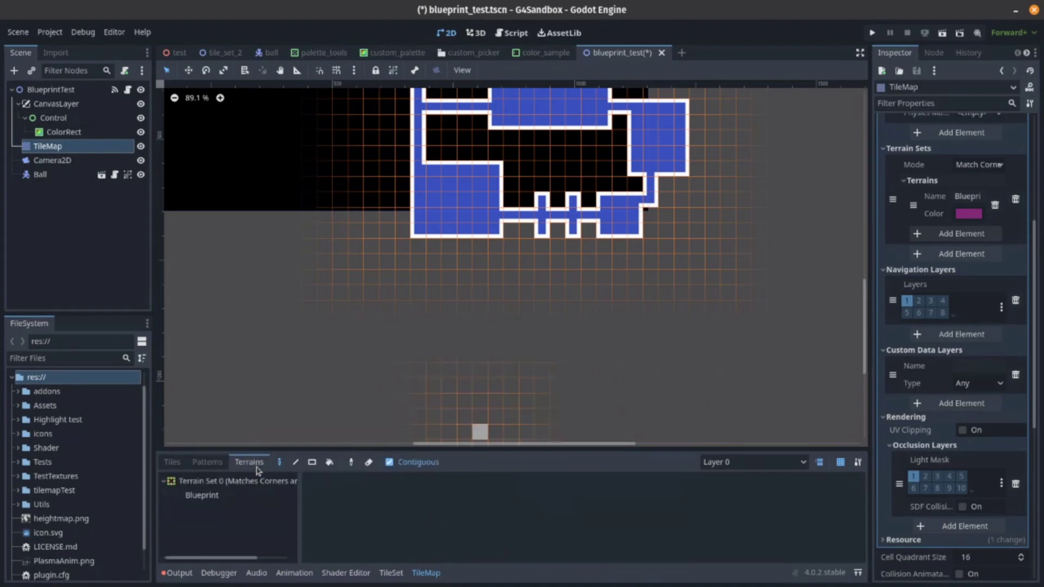
left_click(246, 497)
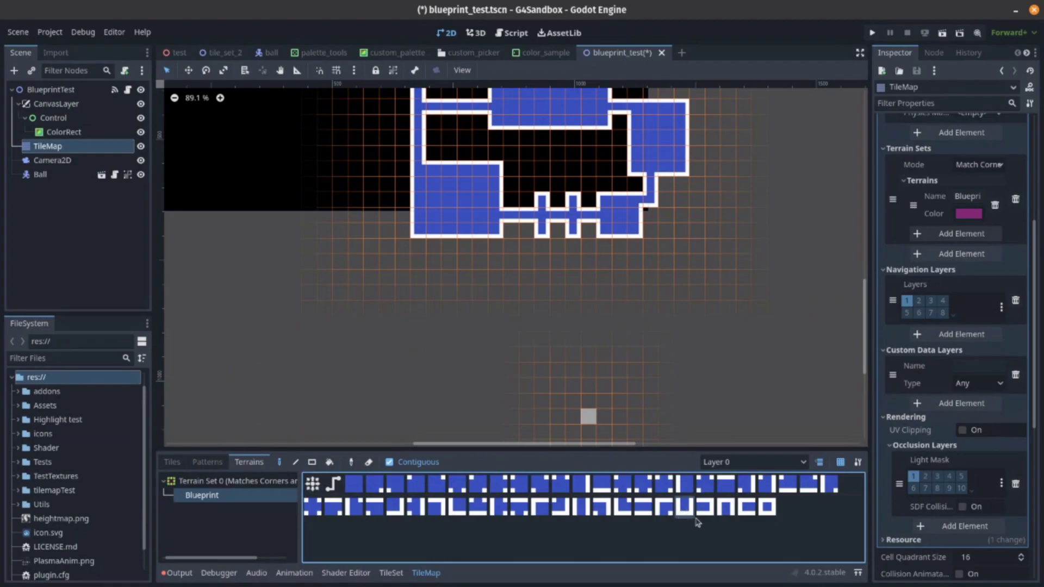
left_click(477, 484)
mouse_move(418, 354)
left_mouse_down()
mouse_move(421, 390)
mouse_move(508, 376)
mouse_move(509, 348)
mouse_move(419, 349)
mouse_move(465, 371)
left_mouse_up()
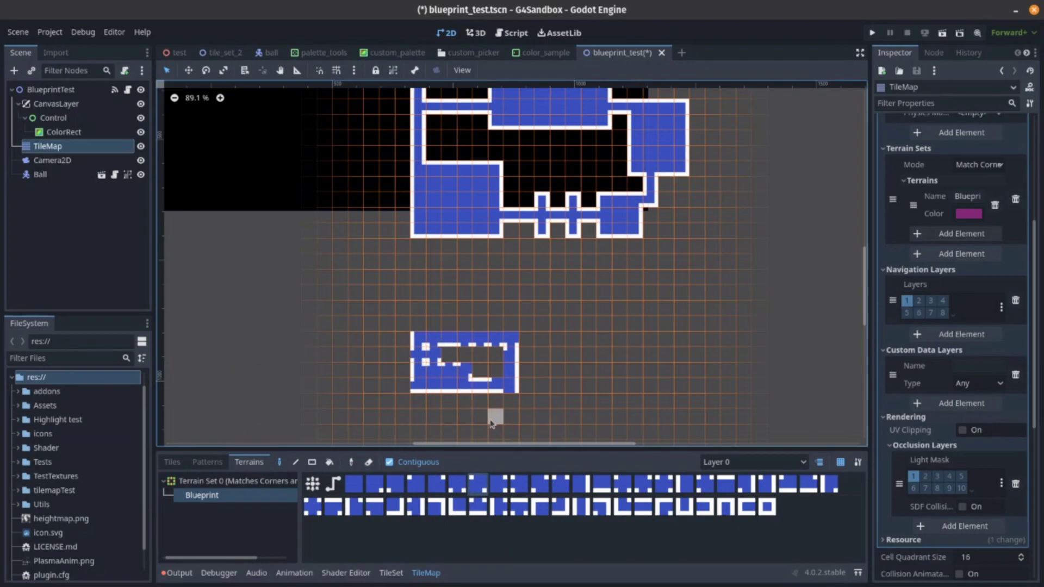
key("ctrl+z")
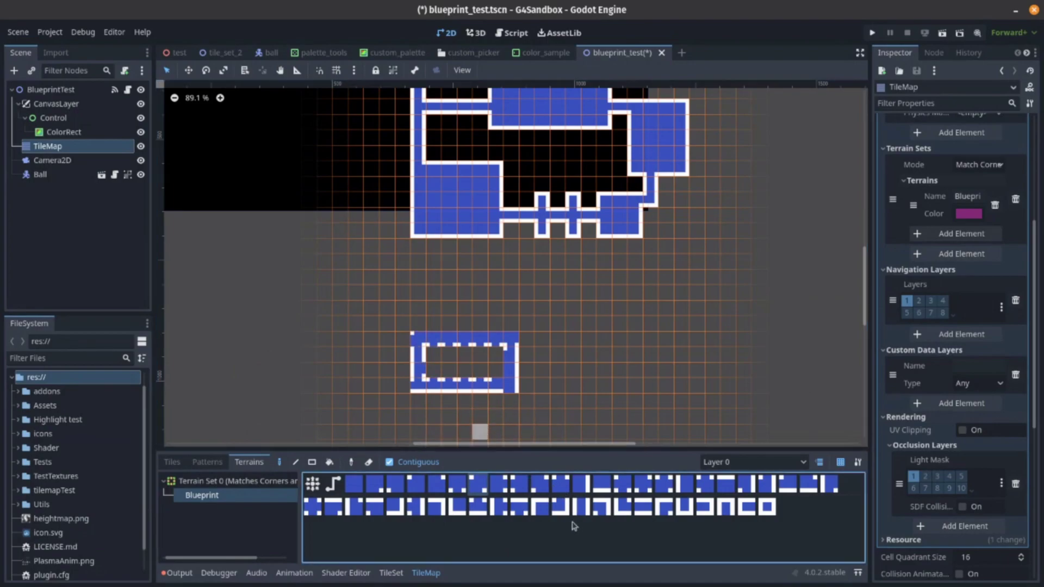
Try painting the Blueprint terrain in path mode below the map, and undo the stroke.
left_click(337, 482)
mouse_move(512, 308)
left_mouse_down()
mouse_move(592, 310)
mouse_move(605, 357)
mouse_move(571, 374)
mouse_move(556, 329)
mouse_move(526, 326)
mouse_move(528, 375)
mouse_move(503, 356)
mouse_move(446, 348)
mouse_move(473, 309)
mouse_move(511, 311)
mouse_move(416, 314)
mouse_move(418, 400)
mouse_move(477, 388)
mouse_move(467, 387)
left_mouse_up()
key("ctrl+z")
left_click(334, 483)
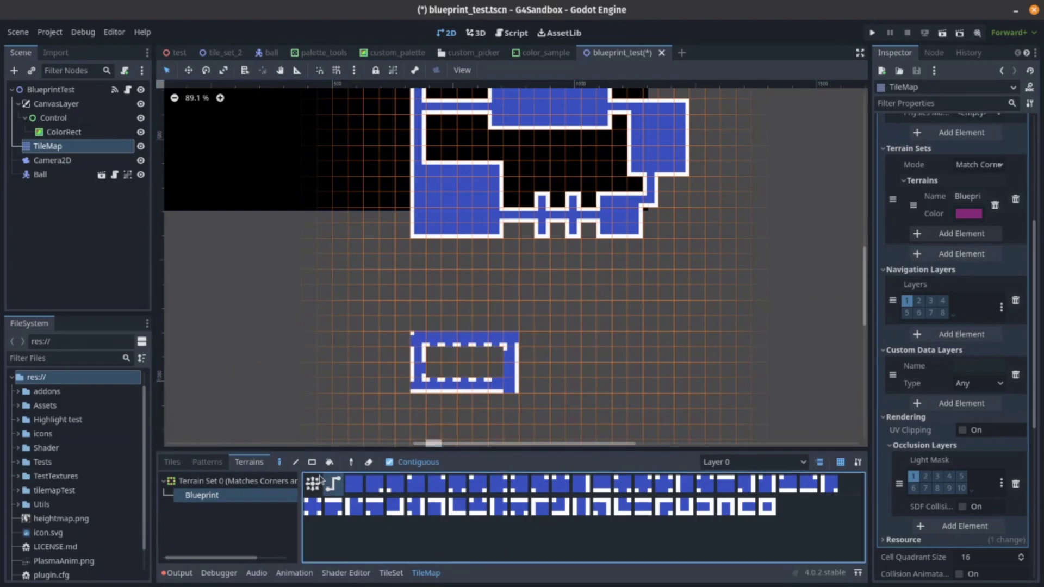
Draw connected Blueprint terrain rectangles: about 7 by 4 tiles below the map and a 2 by 1 block in its hollow.
left_click(314, 482)
key("r")
left_click_drag(538, 294, 637, 359)
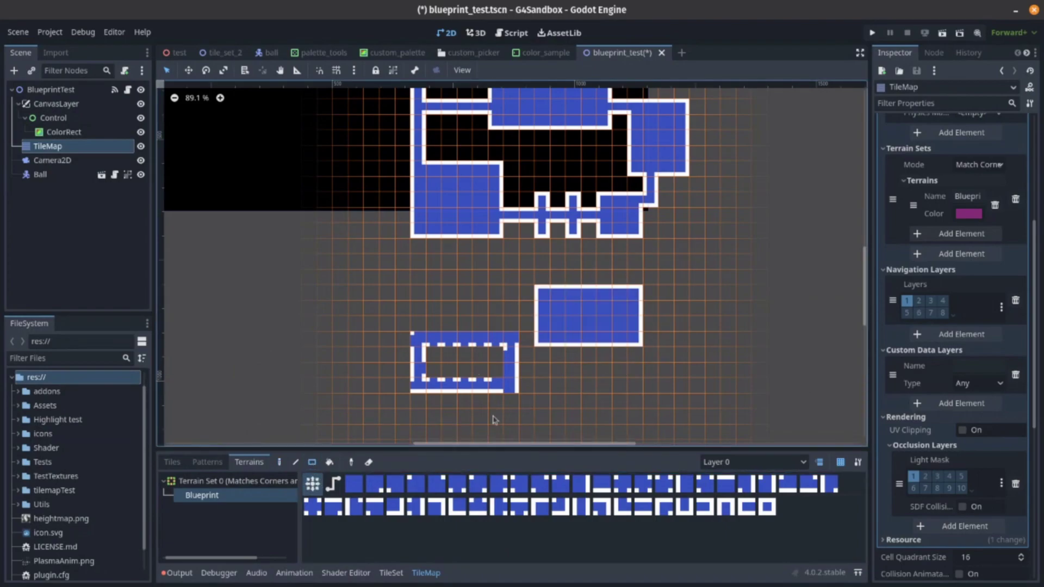
left_click_drag(541, 167, 559, 169)
Bucket-fill the map's central hollow with connected Blueprint terrain, and erase a wide rectangle from its middle.
left_click(329, 461)
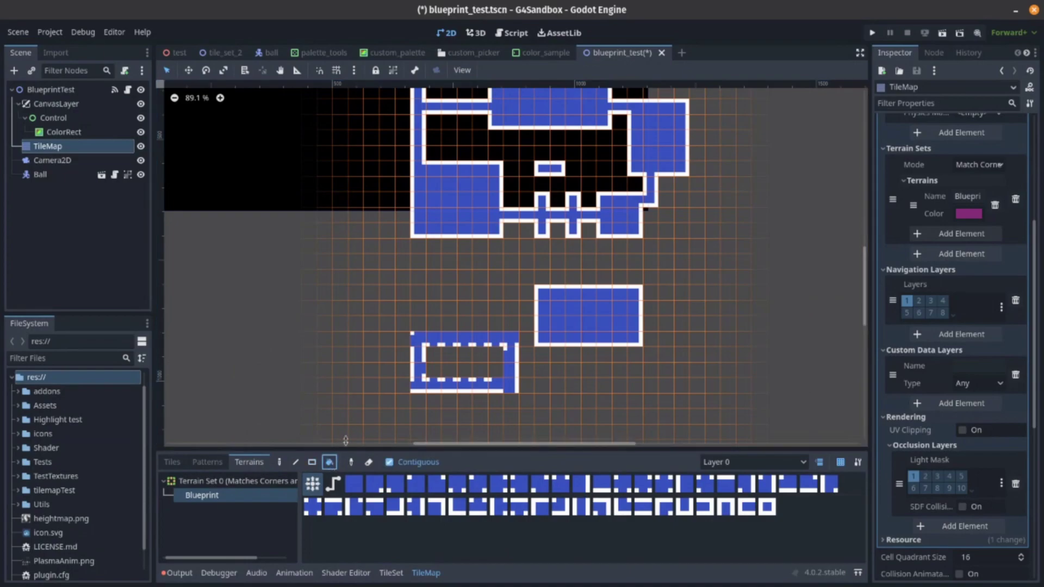
left_click(524, 151)
middle_click_drag(704, 220, 660, 330)
left_click(312, 462)
left_click(368, 462)
left_click_drag(431, 252, 583, 302)
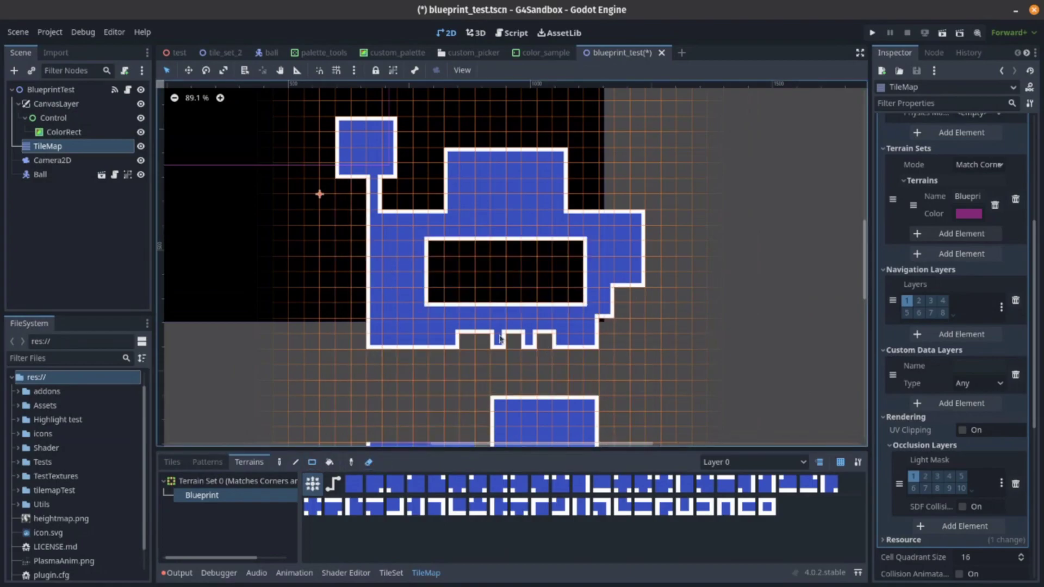
Draw one horizontal and two vertical terrain corridors across the central hollow, plus a block over its far end and the lower edge.
left_click_drag(435, 272, 581, 265)
left_click_drag(520, 302, 516, 242)
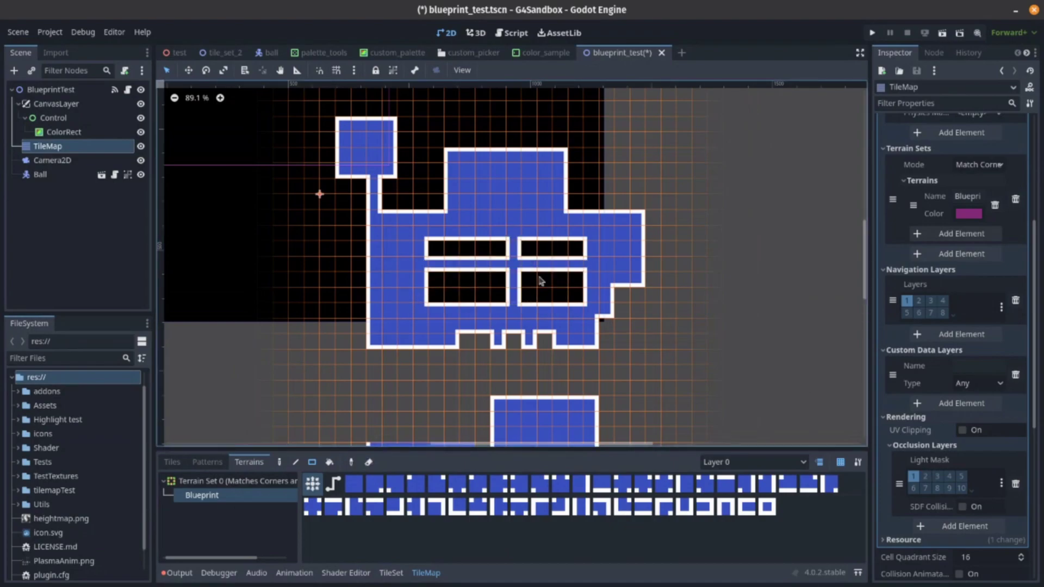
left_click_drag(472, 300, 467, 180)
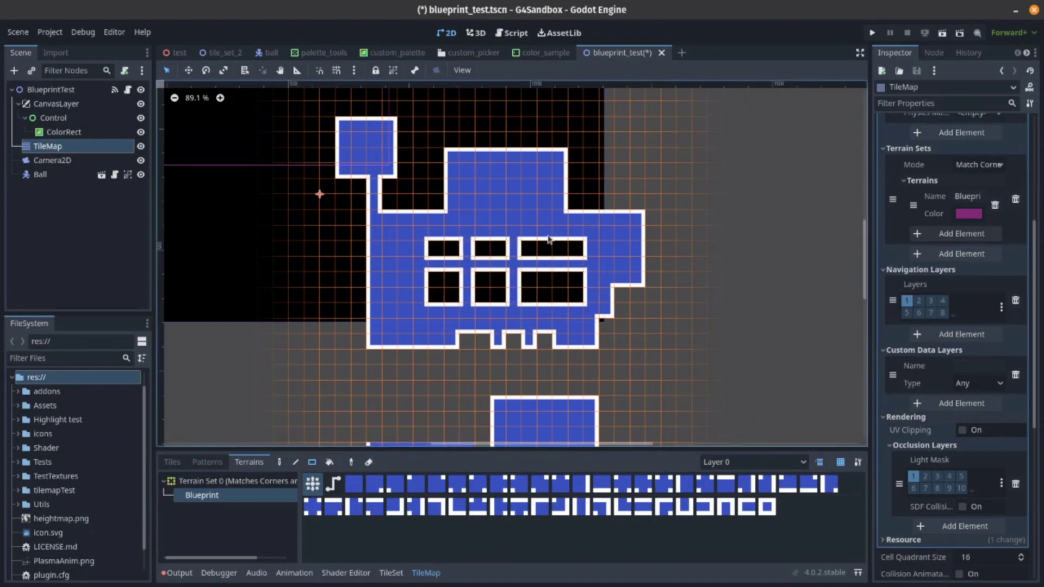
left_click_drag(547, 242, 593, 350)
Run the current scene to check the ball and map placement, and close the game window.
left_click(942, 33)
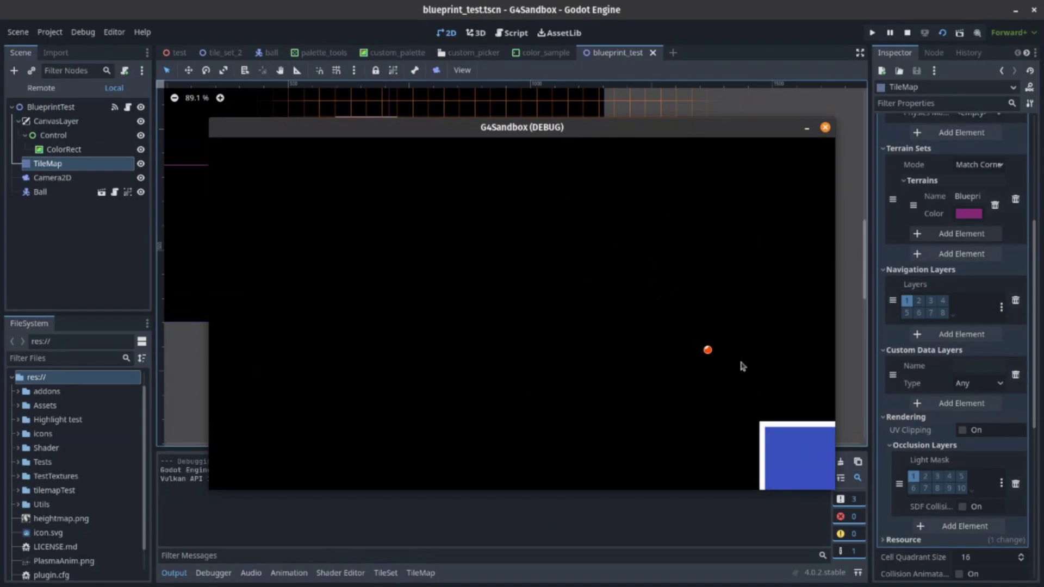
left_click_drag(759, 132, 561, 72)
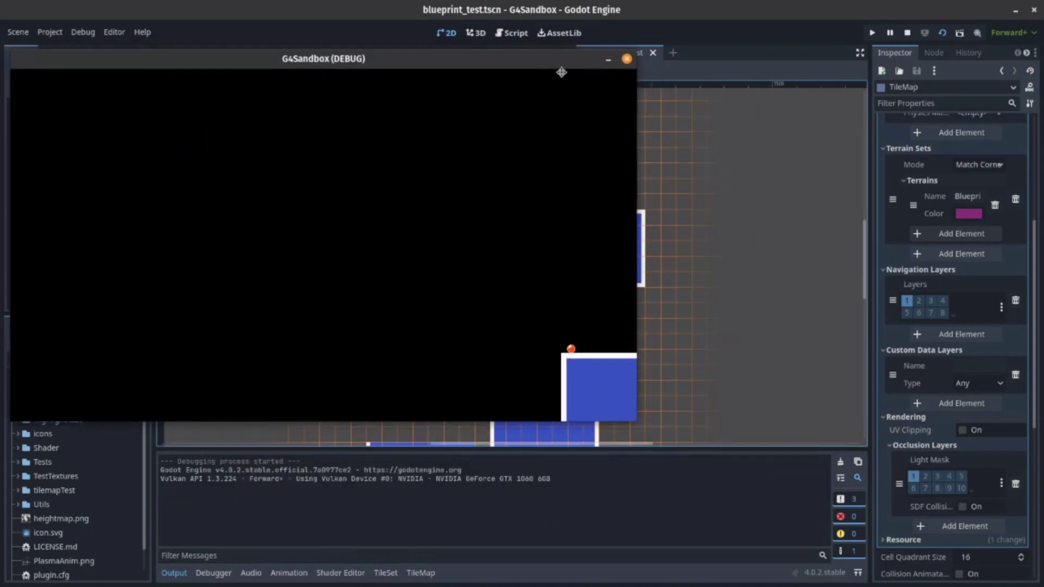
left_click(629, 61)
Reset the TileMap node's Position to 0, 0.
middle_click_drag(610, 210, 600, 180)
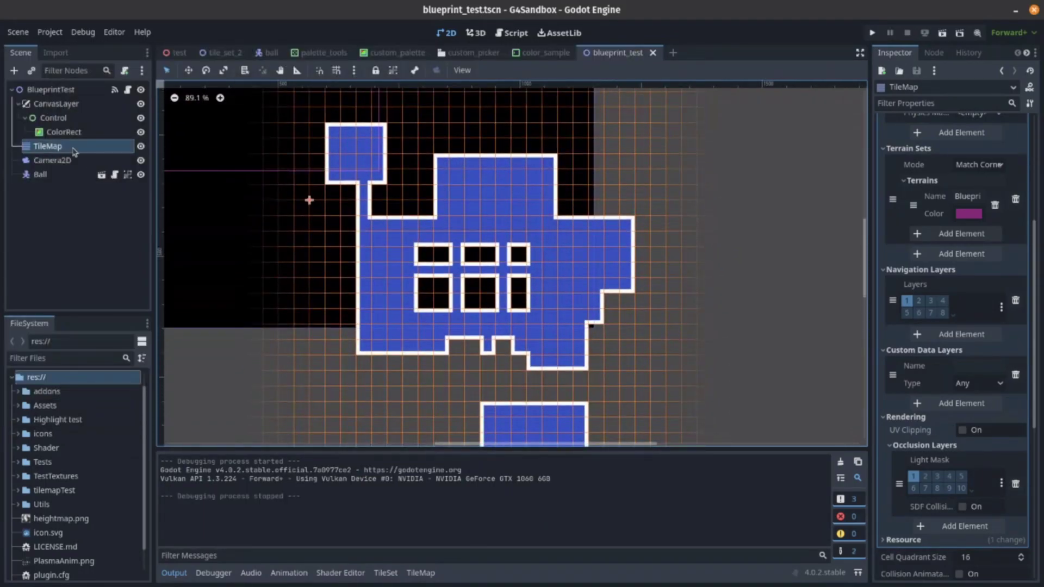
left_click(60, 175)
middle_click_drag(363, 230, 453, 262)
scroll(476, 407, "down", 2)
scroll(410, 233, "down", 1)
left_click(70, 146)
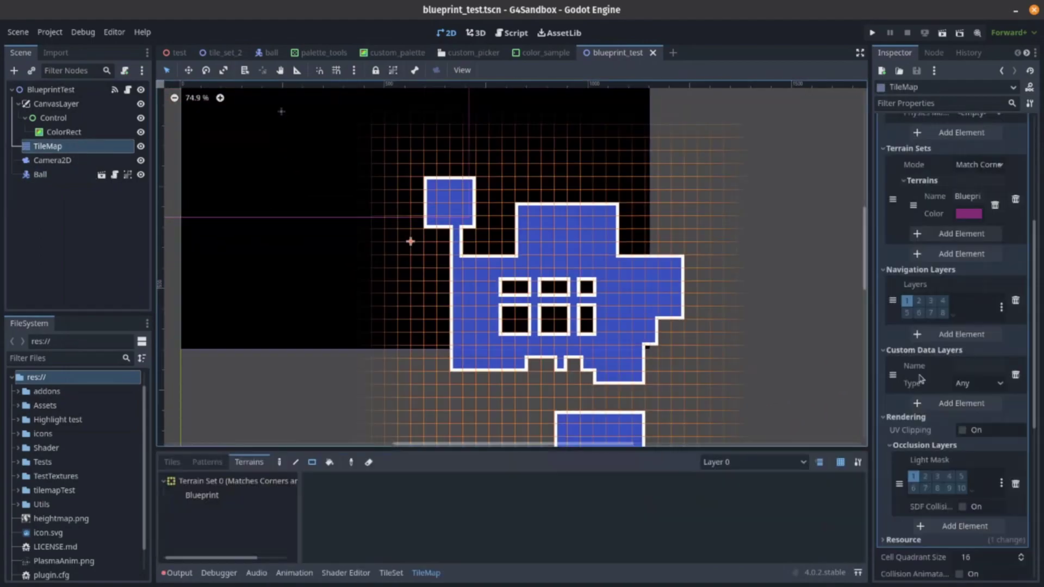
scroll(982, 443, "down", 10)
left_click(957, 472)
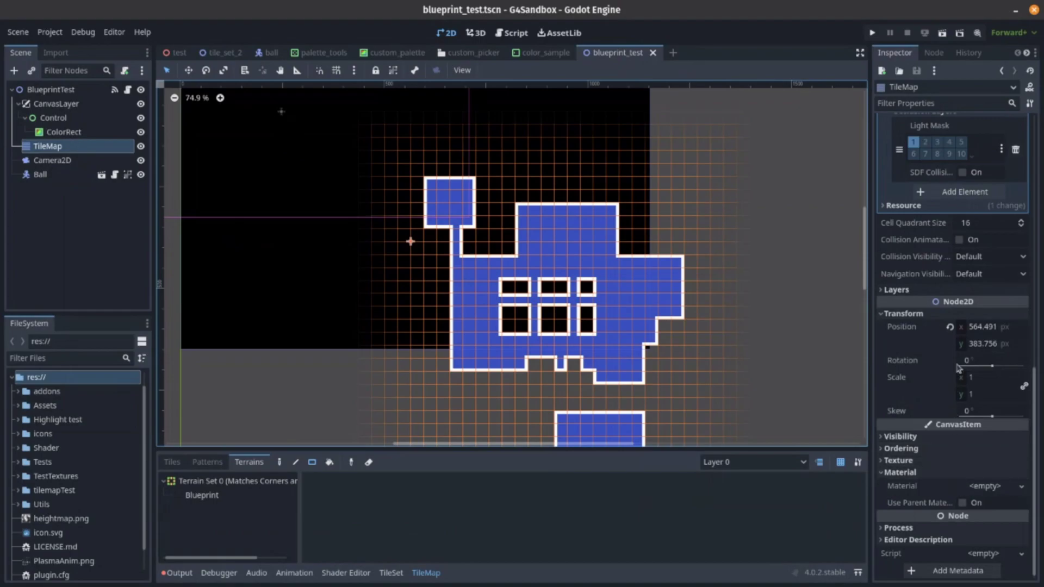
left_click(950, 328)
Run the current scene again and maximize the game window.
middle_click_drag(595, 257, 677, 390)
left_click(944, 37)
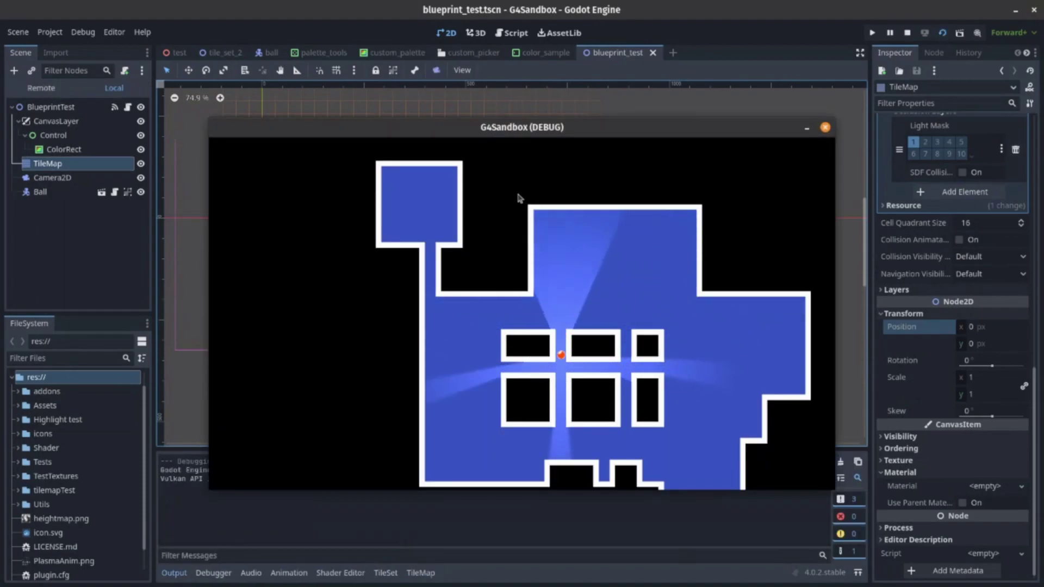
double_click(652, 135)
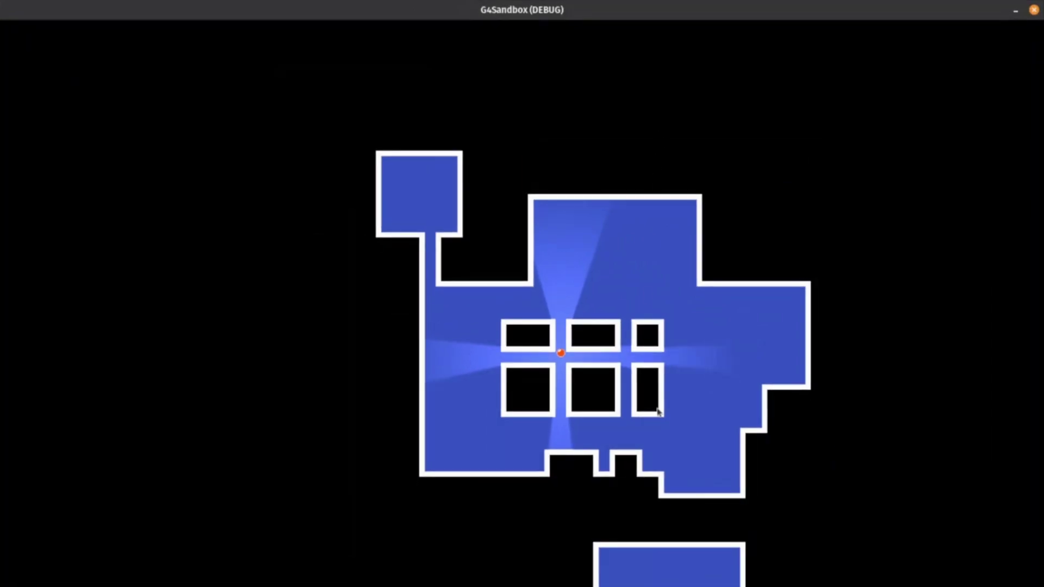
Toggle tiles around the two narrow wall blocks in the running game, joining them across the gap and opening a lower passage.
left_click(683, 360)
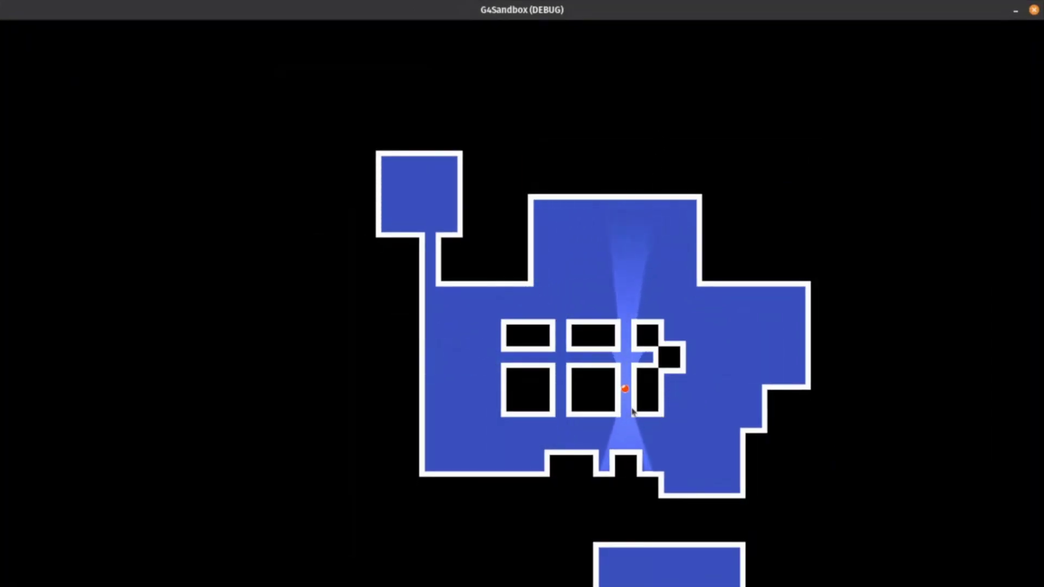
left_click(695, 363)
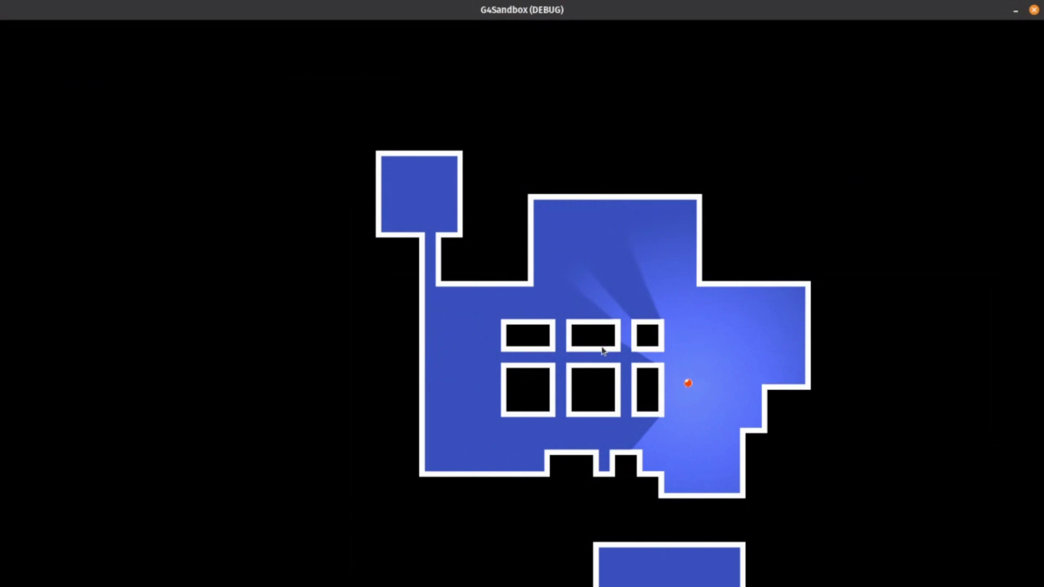
left_click(657, 395)
left_click(654, 408)
left_click(648, 364)
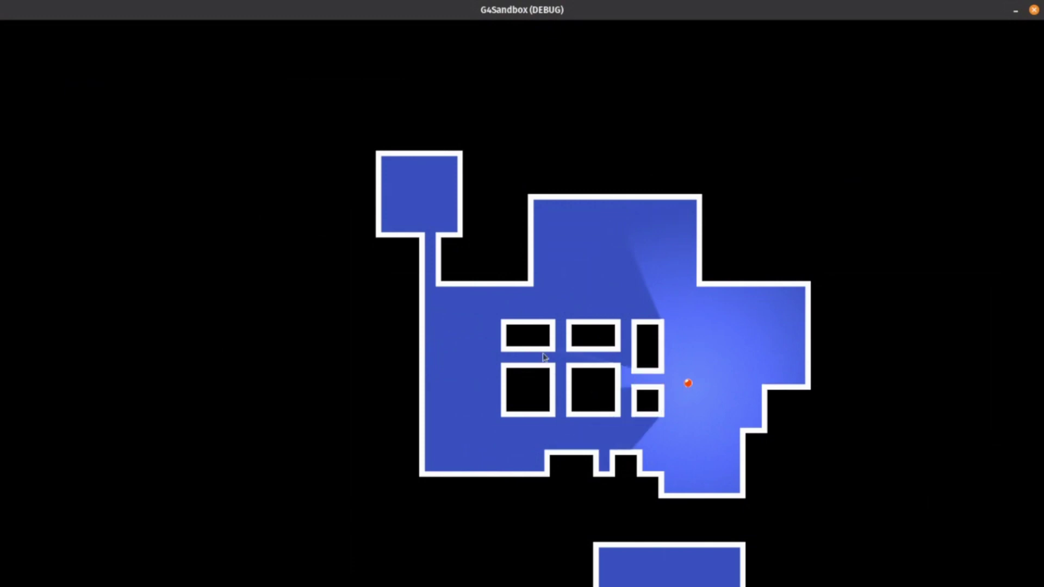
Toggle tiles in the running game to join the two leftmost wall blocks, notch the lower one, and build a wall stub beneath it.
left_click(553, 390)
left_click(550, 378)
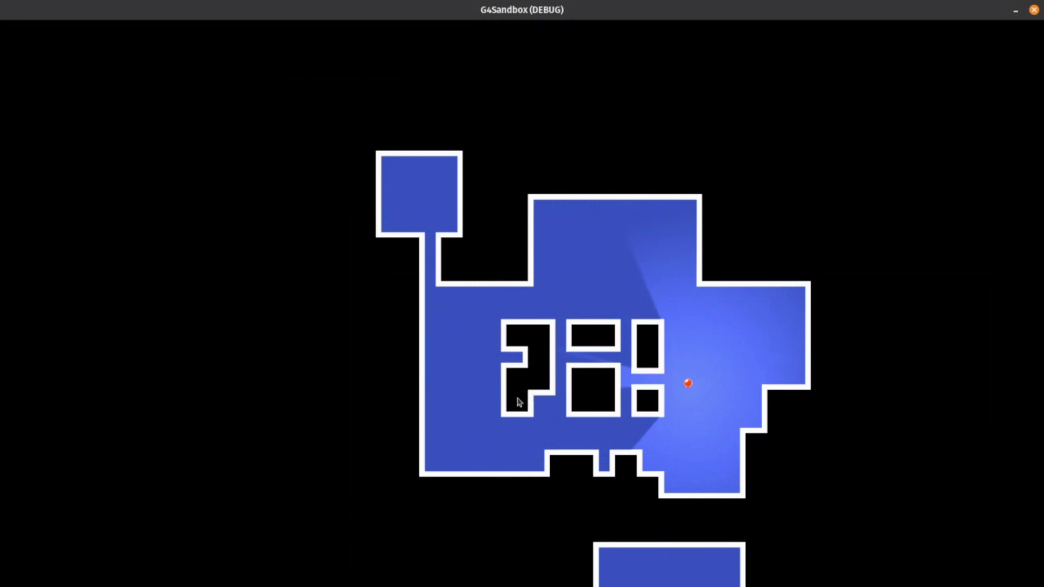
left_click(499, 402)
left_click_drag(516, 437, 528, 468)
left_click(495, 403)
left_click(520, 427)
right_click(485, 418)
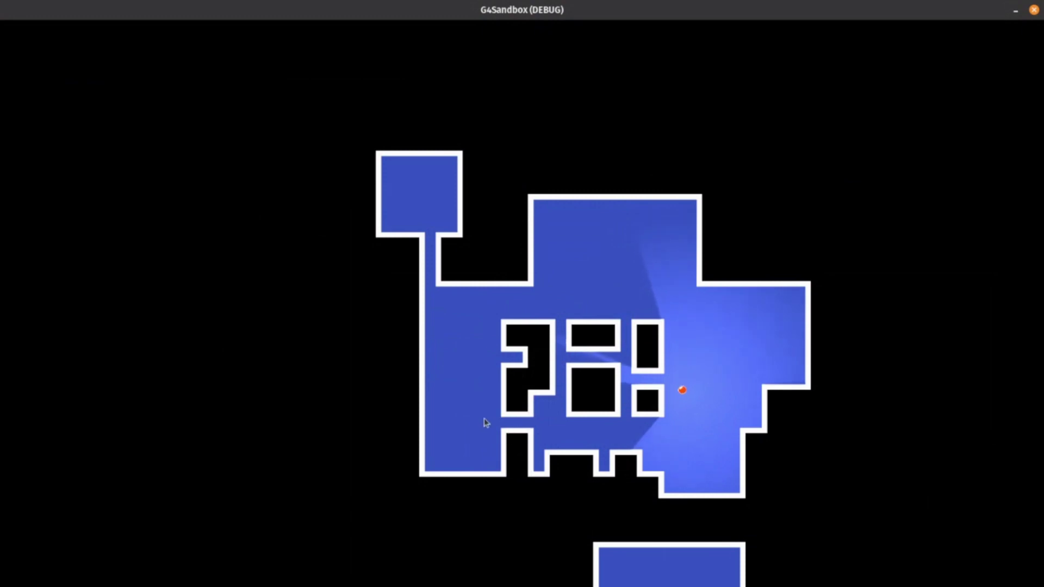
Narrow the lower middle wall block by opening its left column while steering the ball through the vertical gap beside it.
key("a")
key("w")
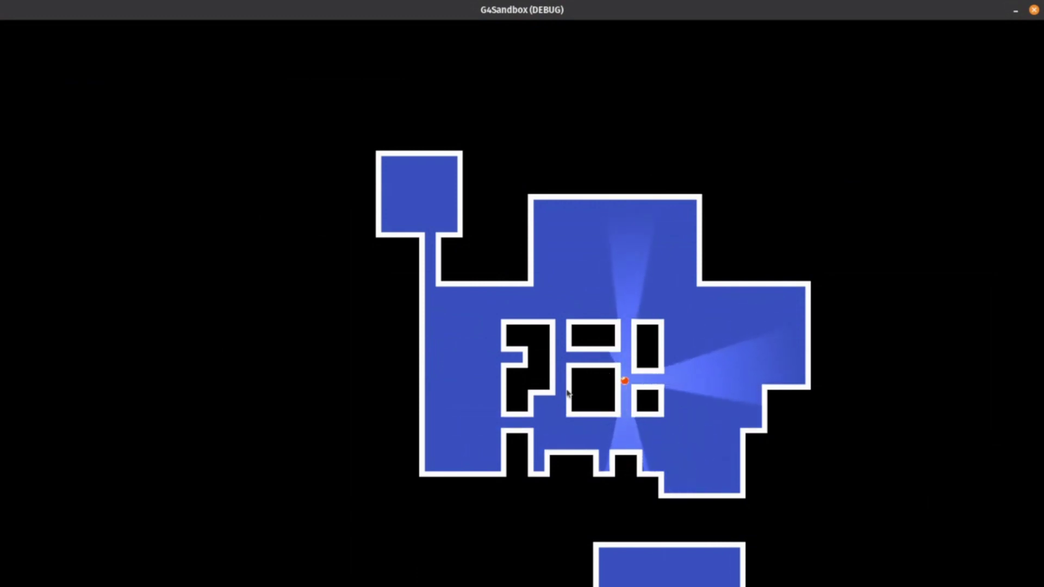
left_click(581, 403)
left_click(579, 384)
key("s")
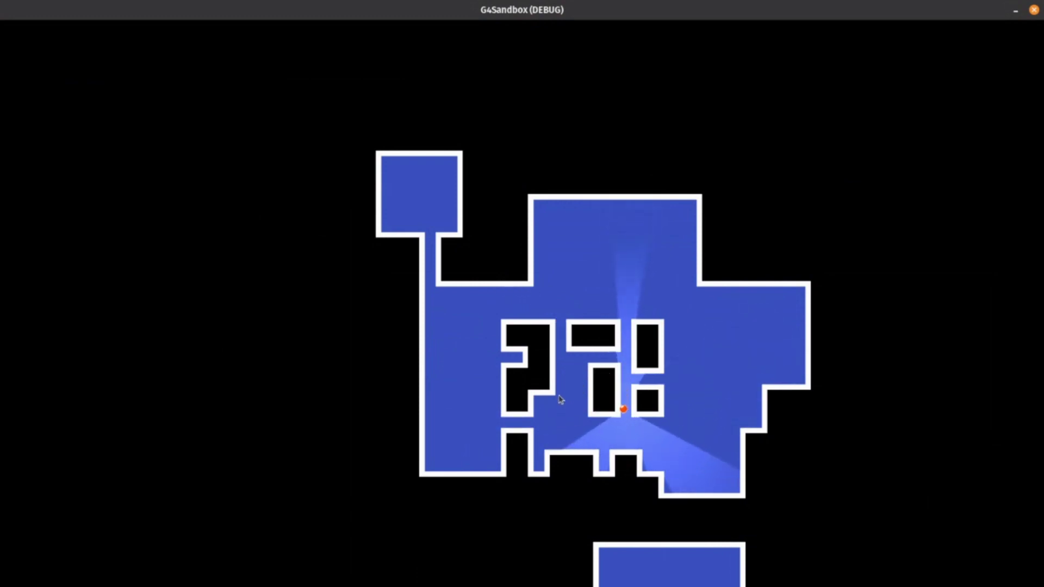
Reopen the passage between the two leftmost wall blocks and steer the ball around them and back through it.
key("a")
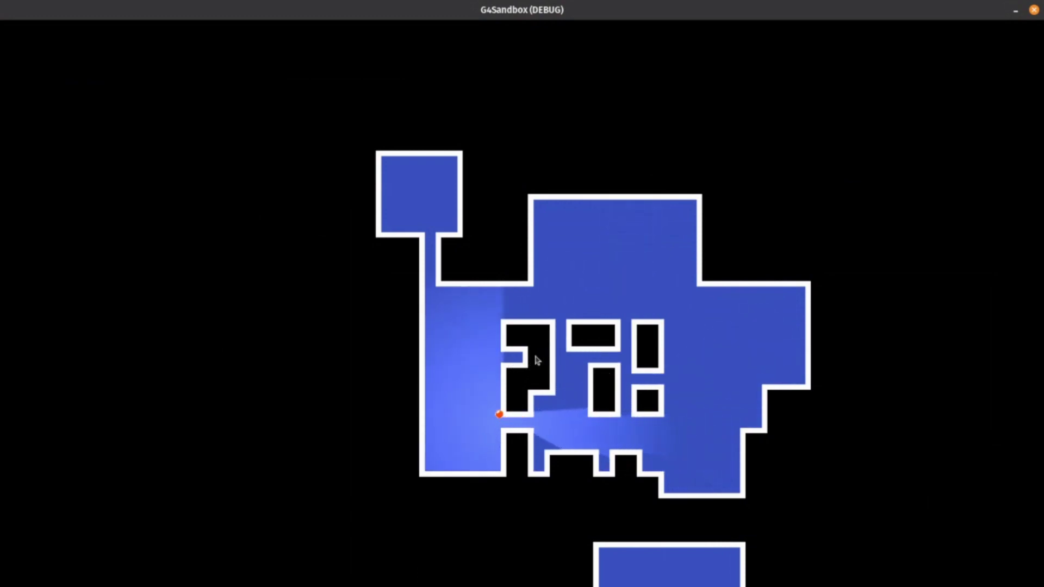
left_click(546, 359)
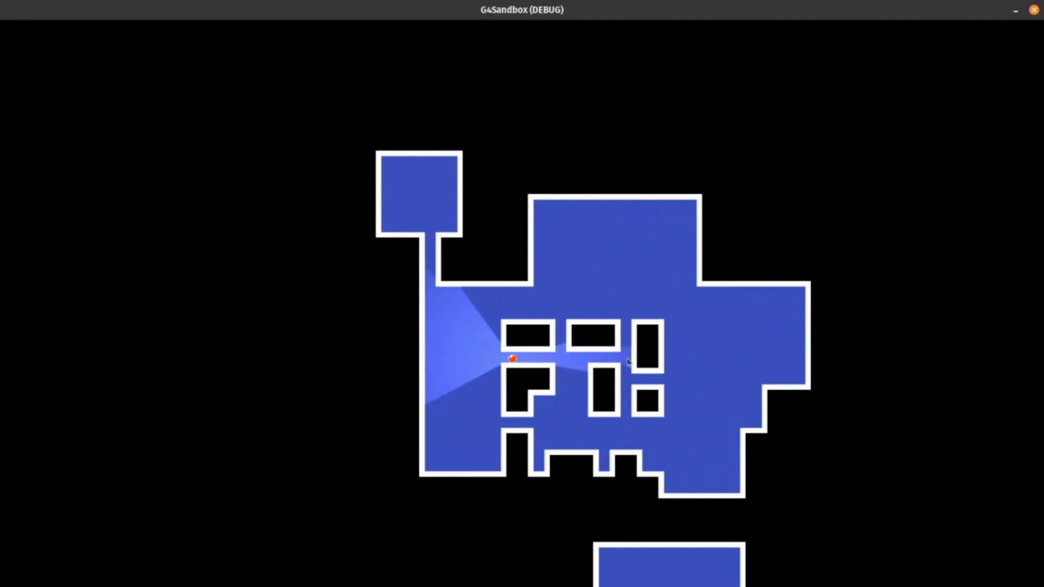
key("d")
Carve a winding corridor around the main room, seal off the small upper-left room, and fill the gap in the corridor's upper run.
right_click(430, 249)
mouse_move(306, 263)
left_mouse_down()
mouse_move(483, 262)
mouse_move(586, 140)
left_mouse_up()
mouse_move(707, 137)
left_mouse_down()
mouse_move(885, 303)
mouse_move(843, 496)
mouse_move(522, 522)
mouse_move(320, 485)
left_mouse_up()
left_click_drag(314, 424, 299, 267)
right_click_drag(446, 503, 519, 506)
left_click_drag(538, 507, 448, 501)
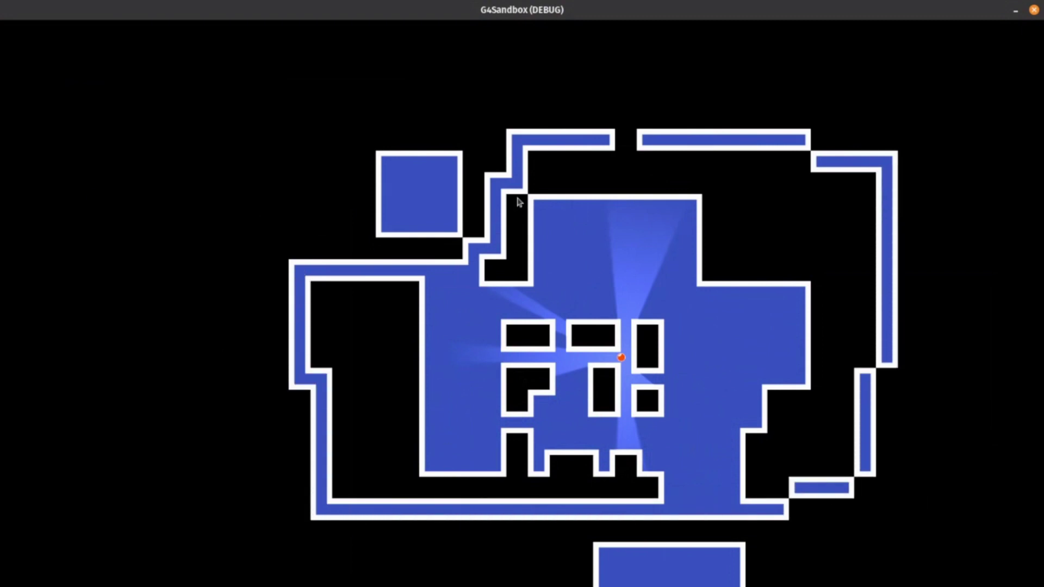
left_click(628, 140)
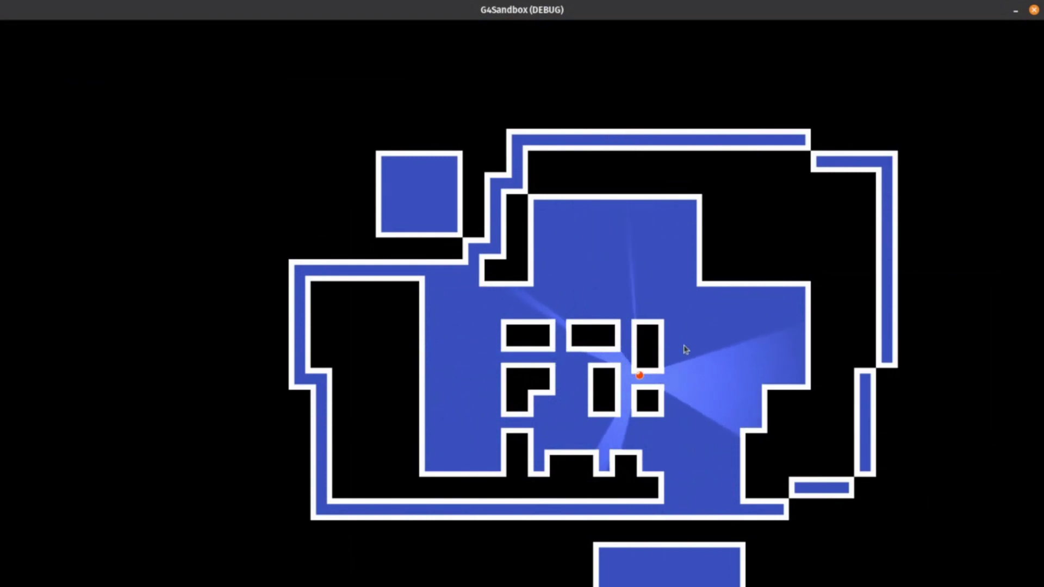